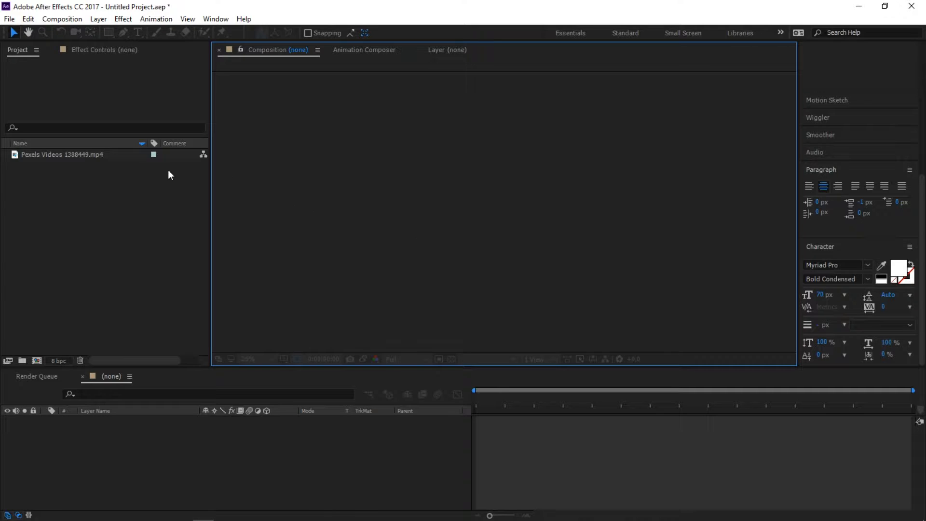
# Create a composition from the Pexels Videos 1388449.mp4 footage and fit it to the viewer.
pyautogui.click(66, 155)
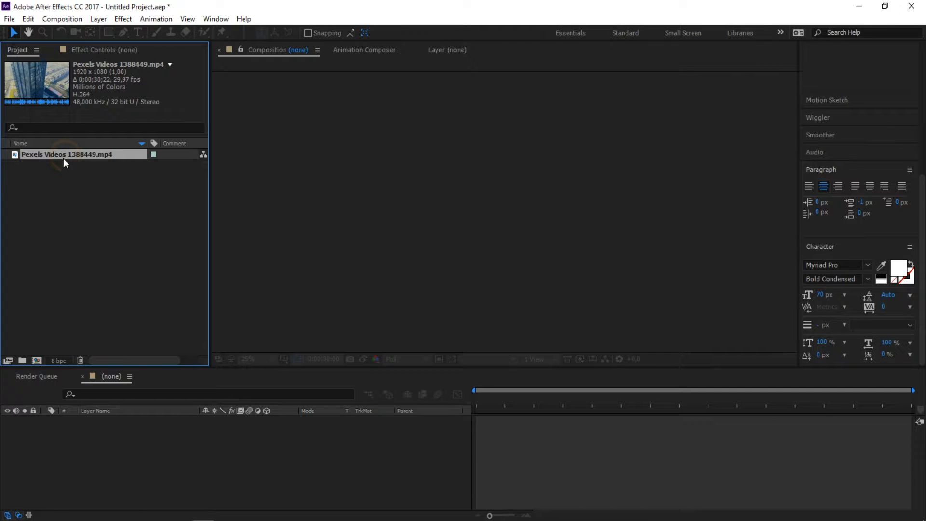
pyautogui.moveTo(63, 159); pyautogui.dragTo(37, 360)
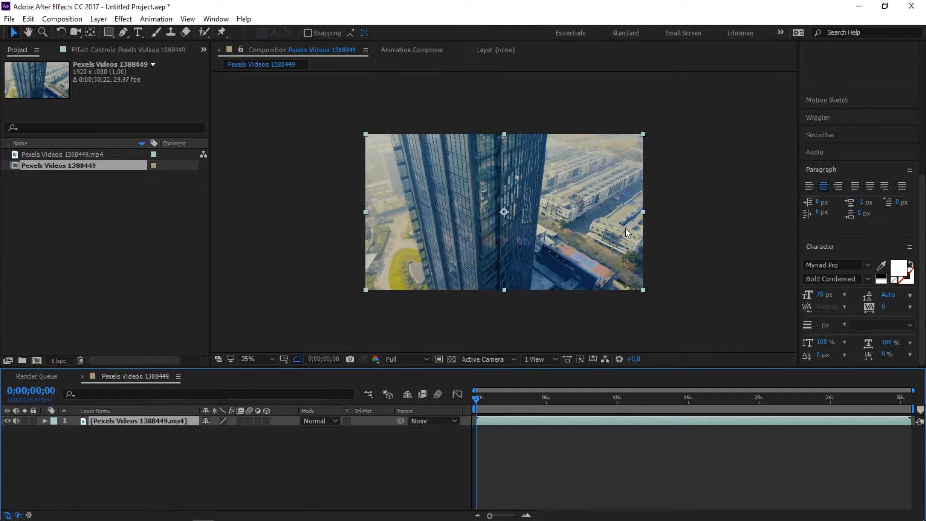
pyautogui.click(263, 358)
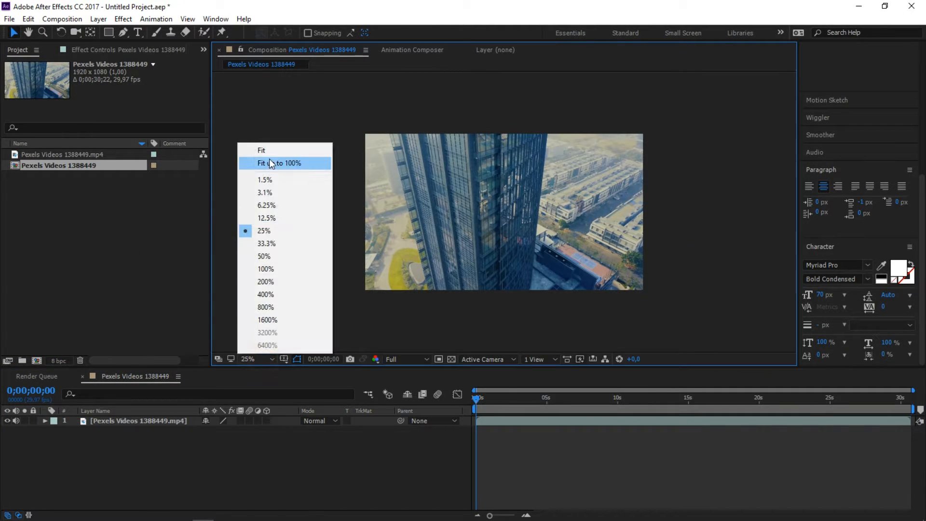
pyautogui.click(272, 151)
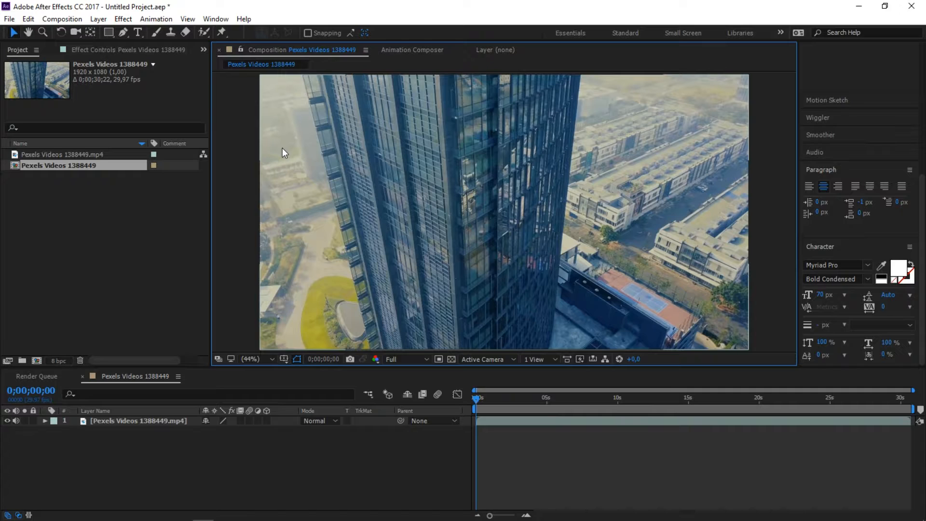
# Close the Animation Composer panel and bring the composition viewer back to the front.
pyautogui.rightClick(399, 50)
pyautogui.click(410, 59)
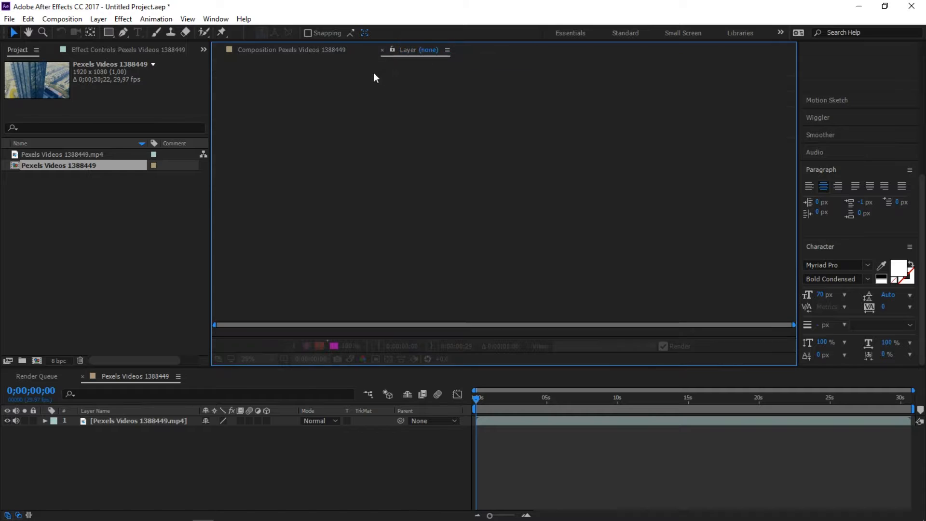
pyautogui.click(278, 52)
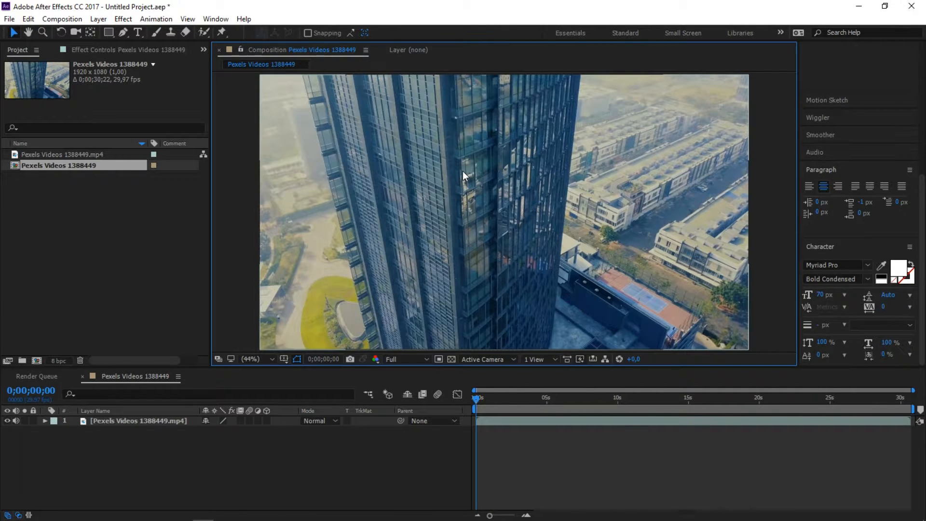
# Reopen Animation Composer, undock it into a floating window and close it.
pyautogui.click(215, 19)
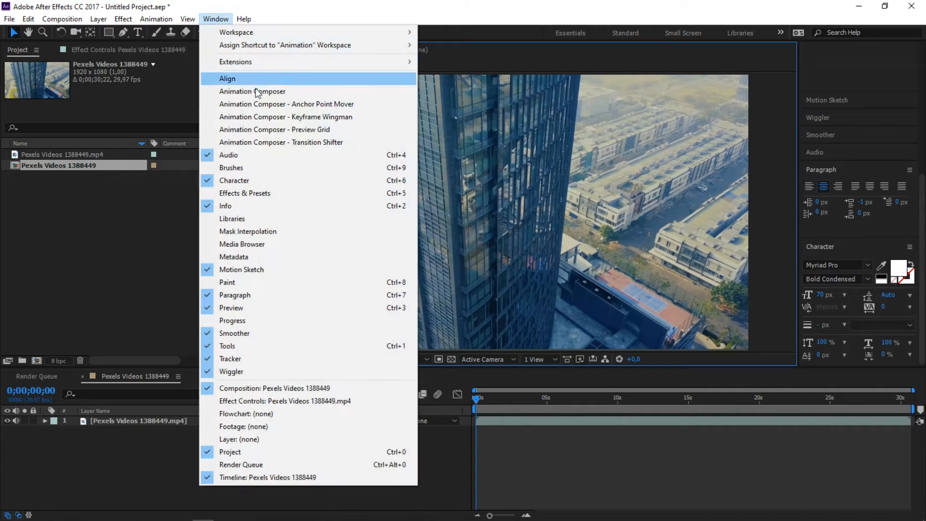
pyautogui.click(258, 91)
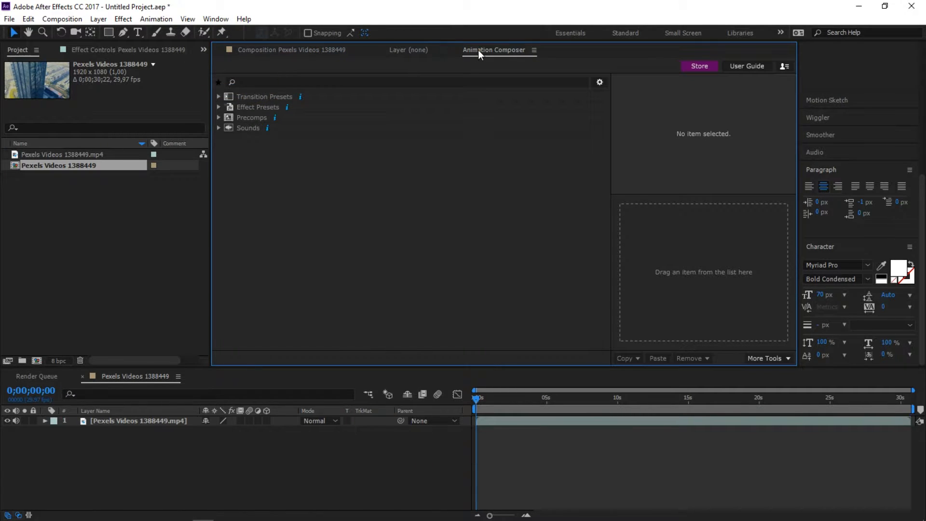
pyautogui.moveTo(503, 56); pyautogui.dragTo(341, 161)
pyautogui.click(657, 164)
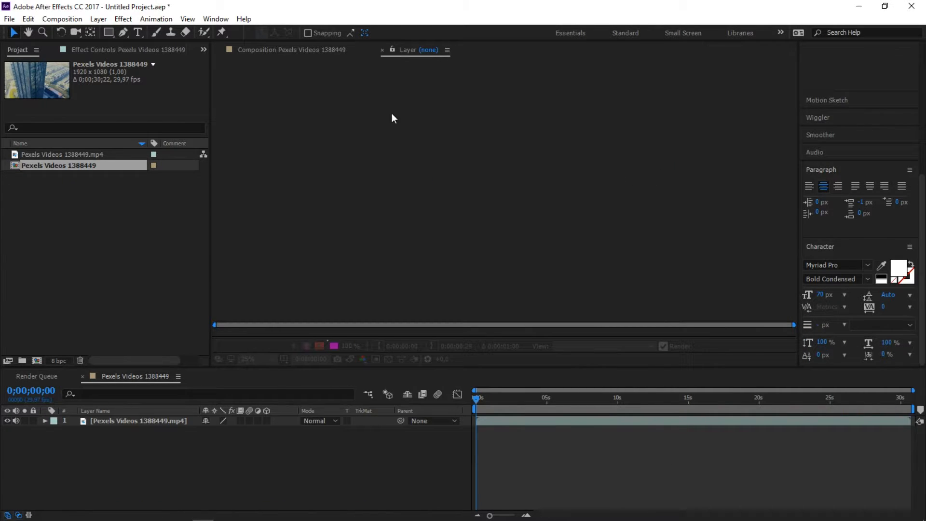
pyautogui.click(313, 51)
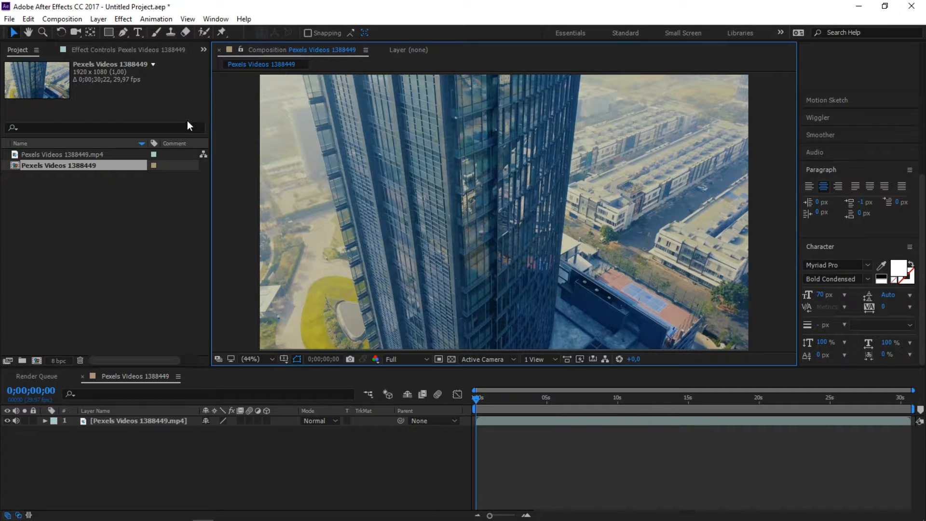
# Open the Animation Composer panel and dock it between the Composition and Layer viewers.
pyautogui.click(216, 19)
pyautogui.click(246, 91)
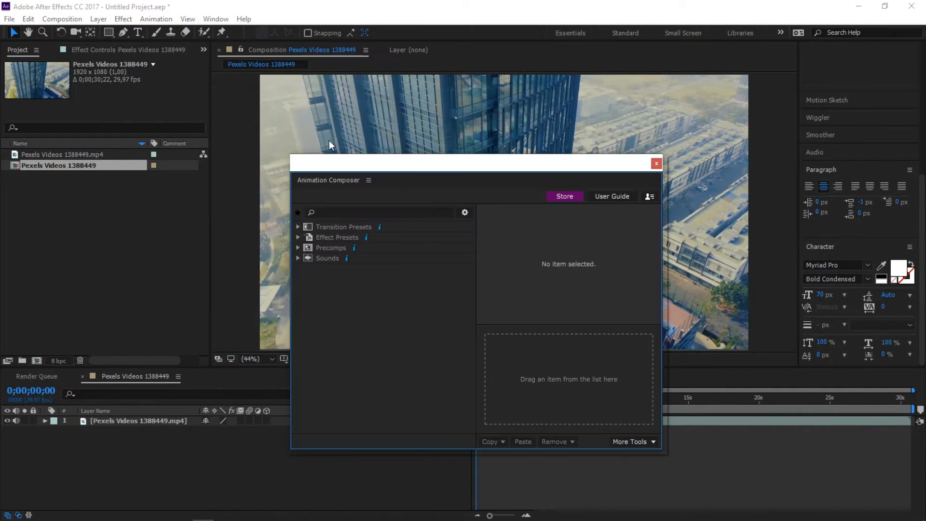
pyautogui.moveTo(385, 167)
pyautogui.moveTo(385, 167); pyautogui.dragTo(553, 84)
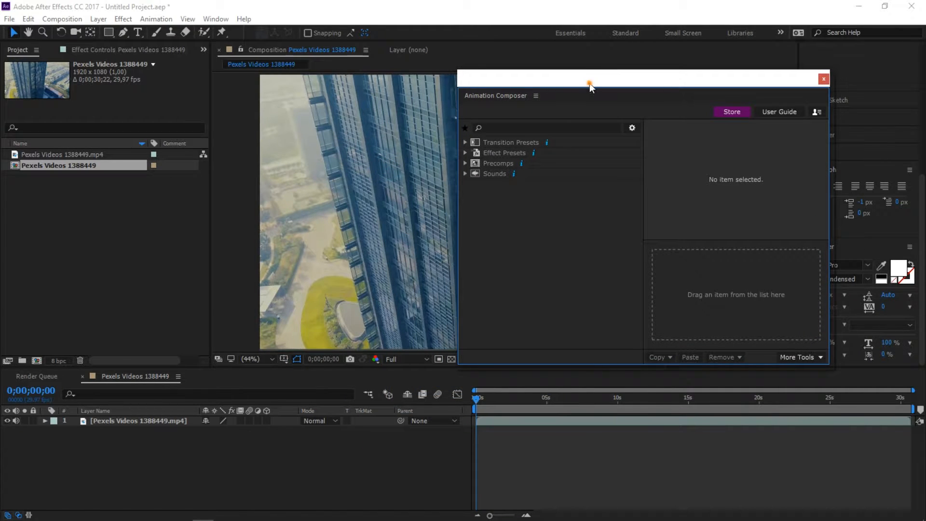
pyautogui.moveTo(589, 83); pyautogui.dragTo(591, 56)
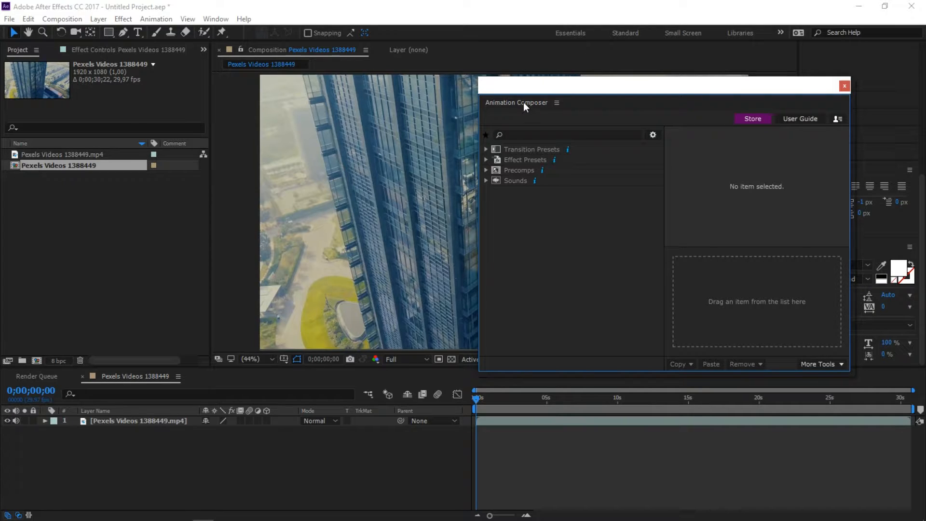
pyautogui.moveTo(523, 102); pyautogui.dragTo(372, 68)
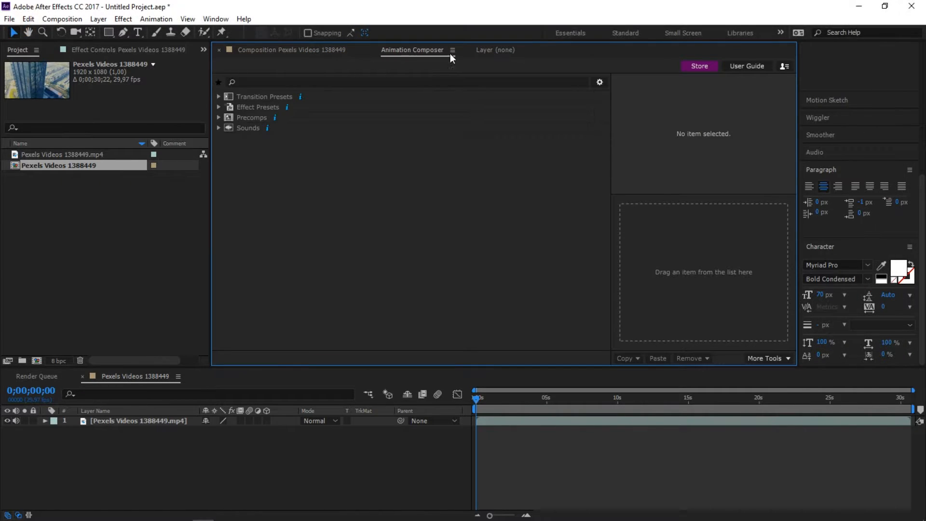
pyautogui.click(295, 50)
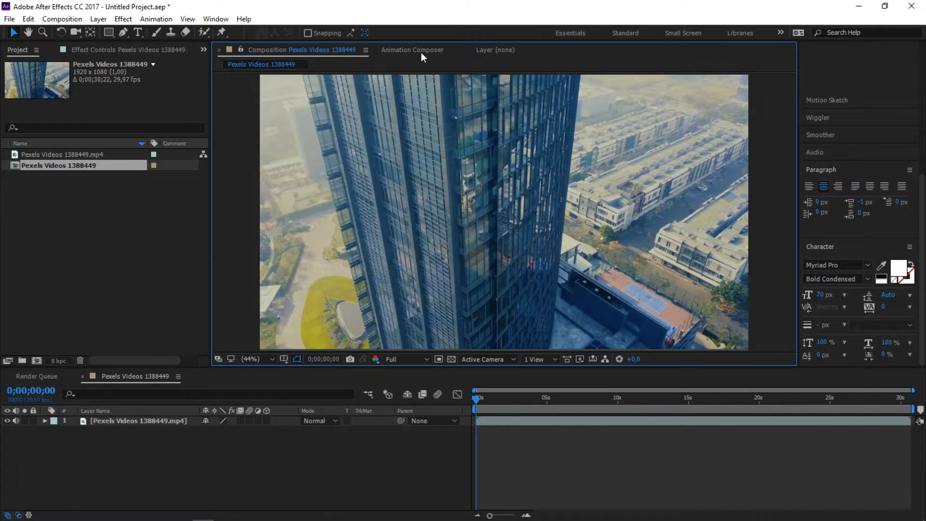
pyautogui.click(421, 51)
pyautogui.click(320, 50)
# In Animation Composer, expand Precomps, Titles & Lower Thirds, Simple Style 4 and Text, and preview Text 3-placeholder Centered 1.
pyautogui.click(389, 51)
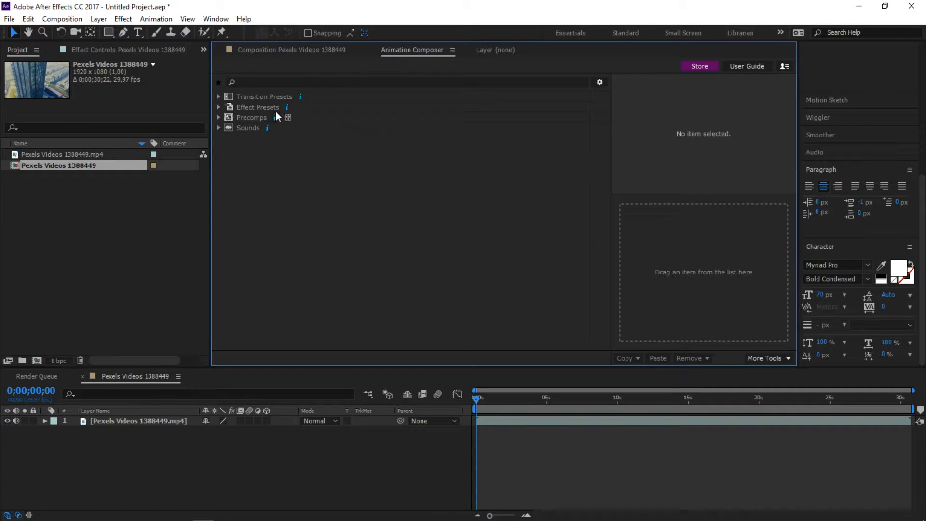
pyautogui.click(219, 117)
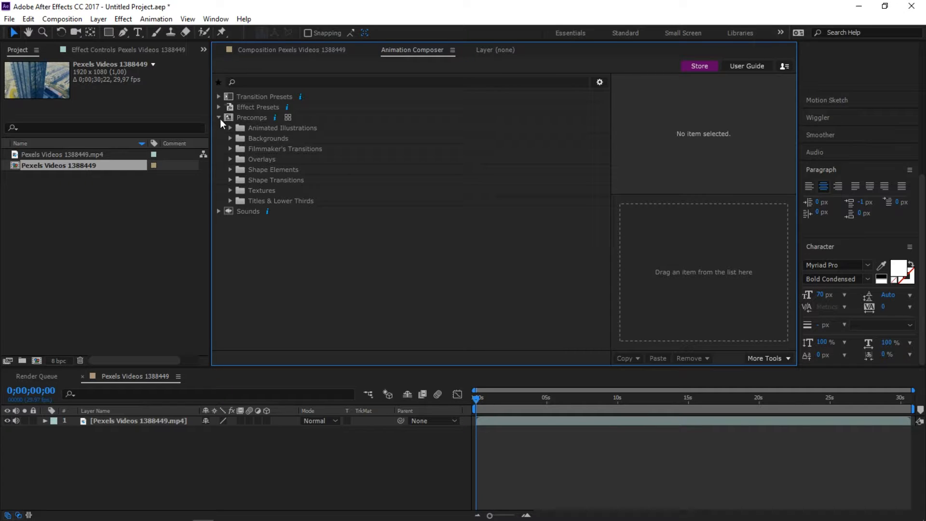
pyautogui.click(230, 200)
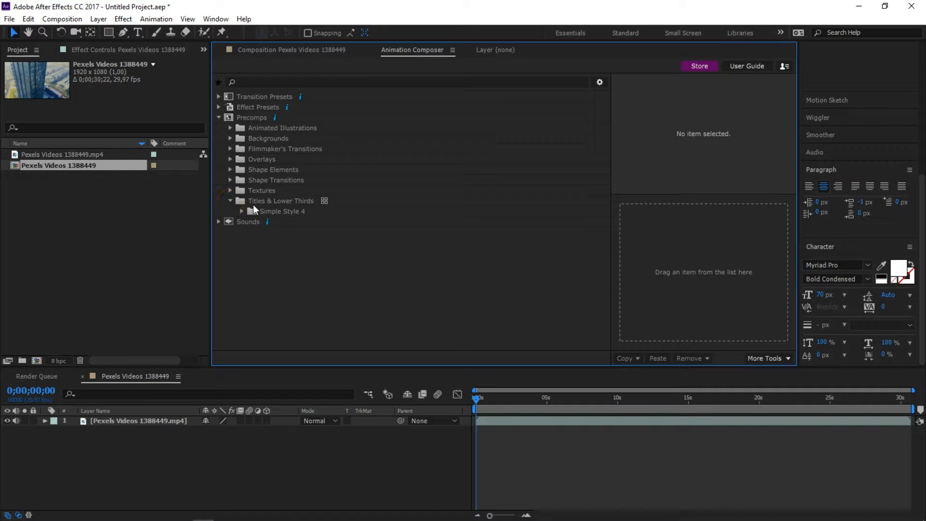
pyautogui.click(242, 211)
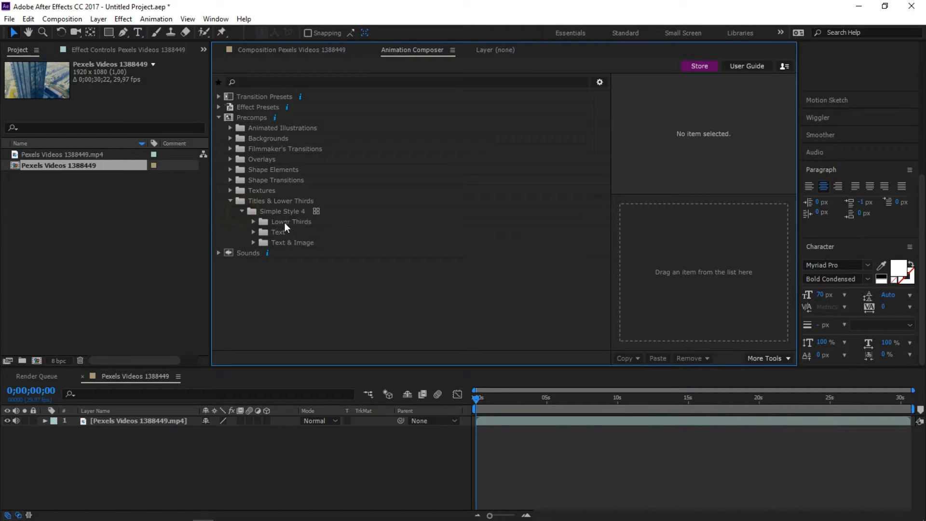
pyautogui.click(253, 232)
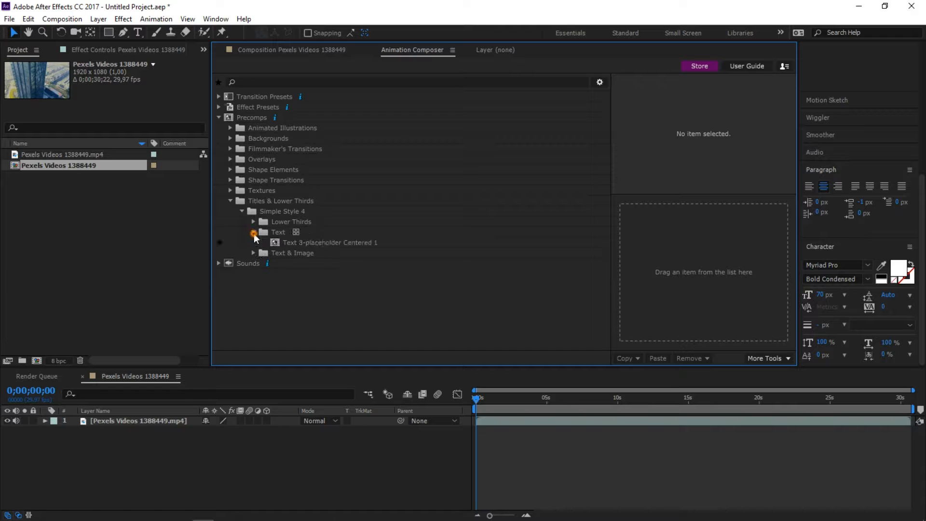
pyautogui.click(273, 242)
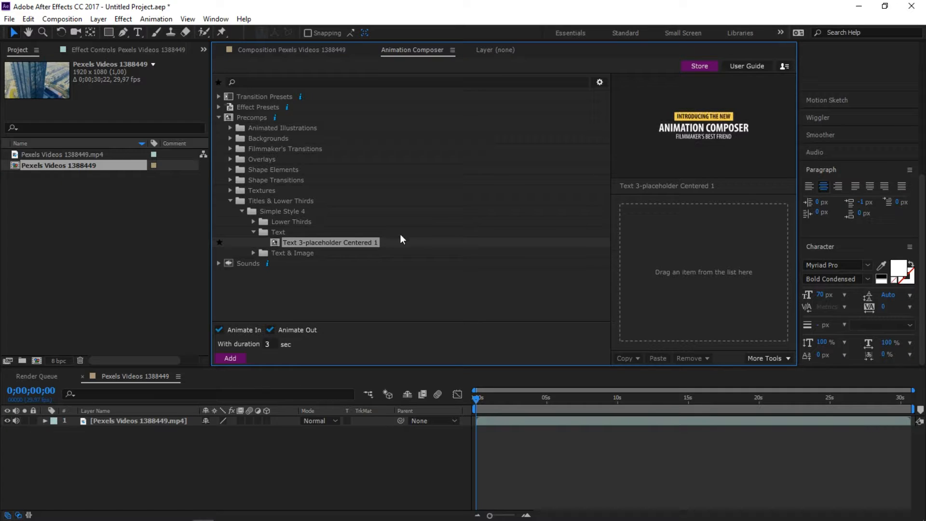
pyautogui.click(300, 243)
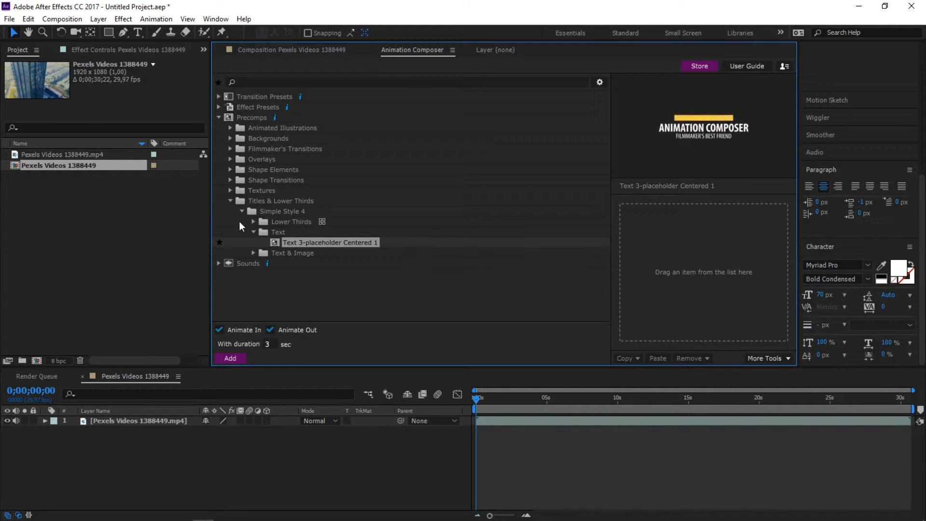
# Preview the Left 2-tier 1 and Left 3-tier & Image 1 presets in the Lower Thirds folder.
pyautogui.click(253, 222)
pyautogui.click(303, 232)
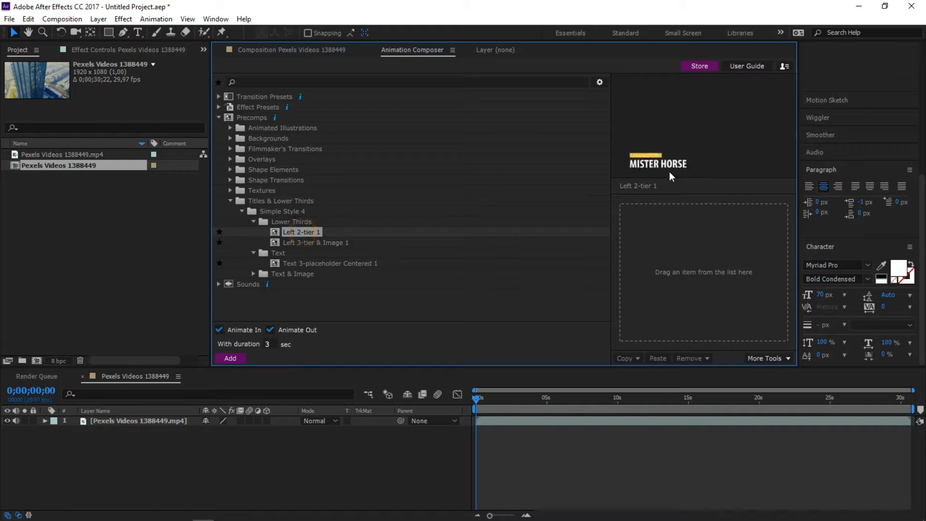
pyautogui.click(335, 242)
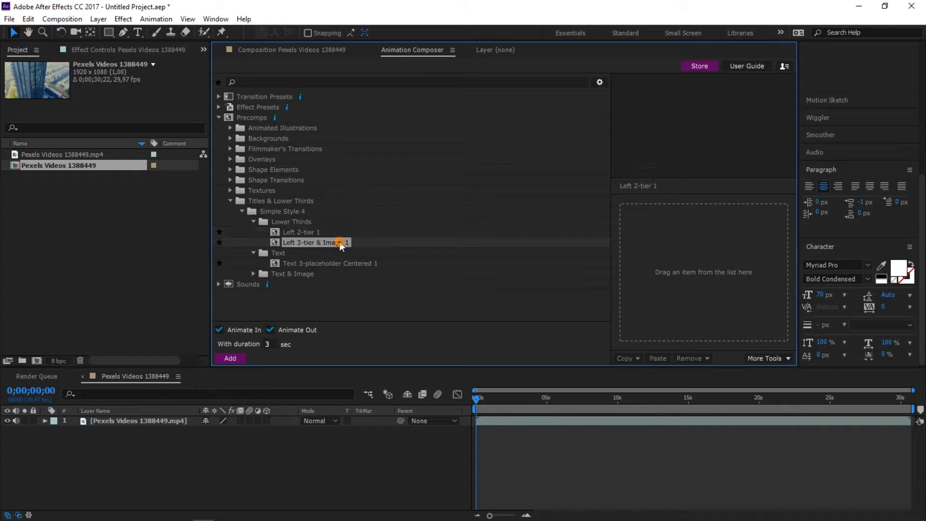
# Set the Text 3-placeholder Centered 1 preset's duration to 5 seconds and add it to the composition.
pyautogui.click(337, 263)
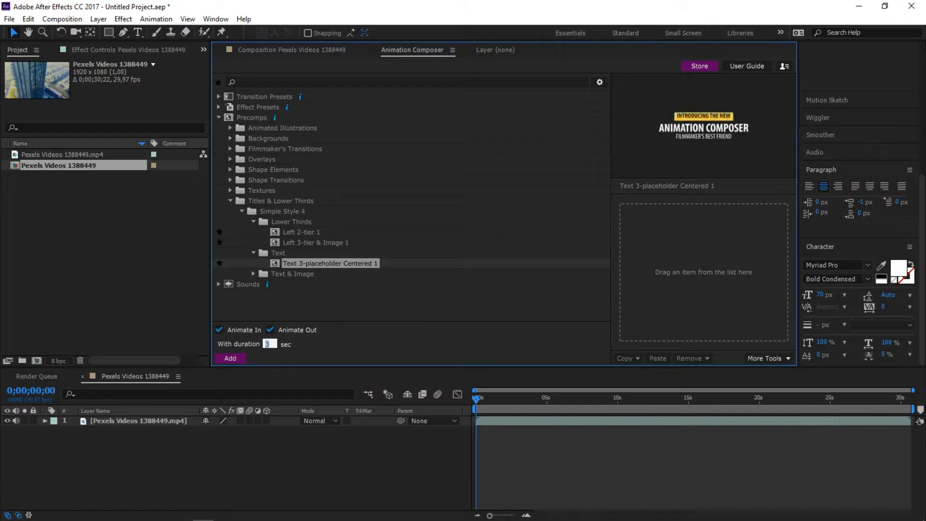
pyautogui.write('5')
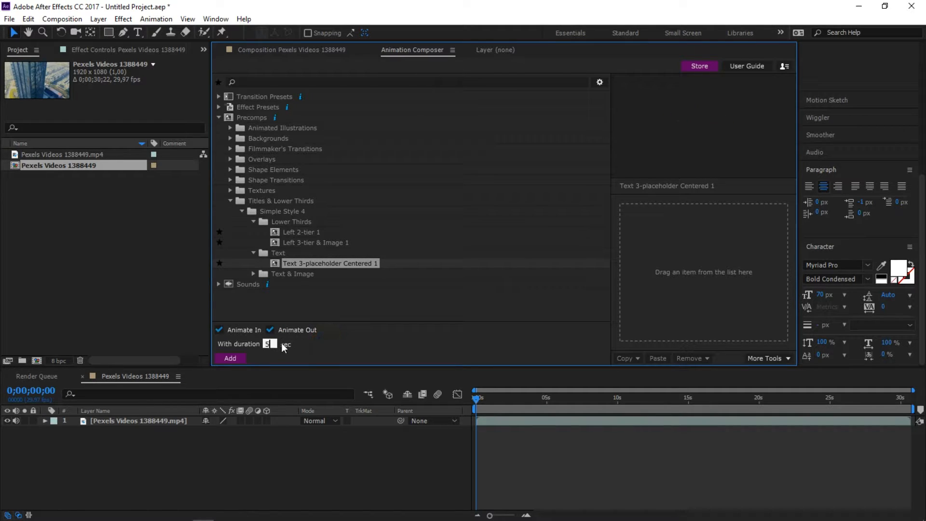
pyautogui.click(314, 308)
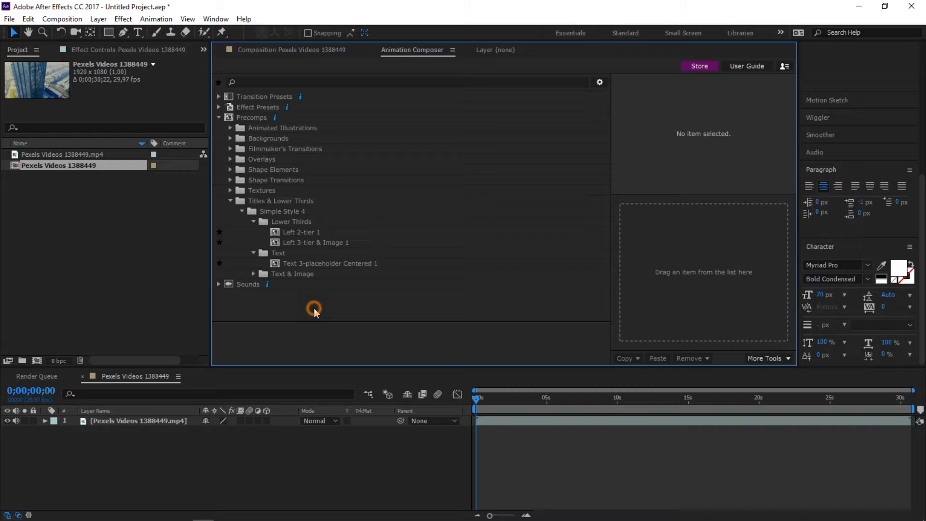
pyautogui.click(315, 265)
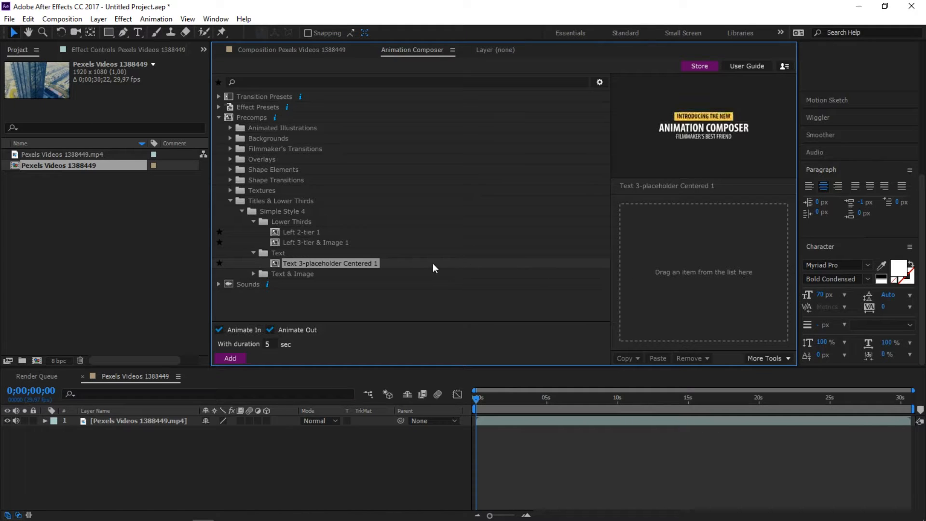
pyautogui.moveTo(337, 262); pyautogui.dragTo(711, 274)
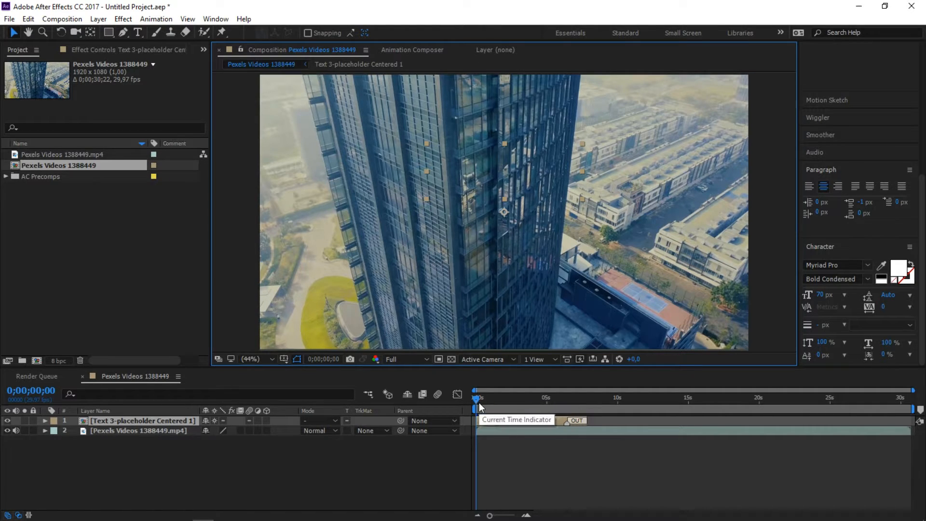
# Scrub the title animation to 0;00;04;16 and open the Text 3-placeholder Centered 1 precomp.
pyautogui.moveTo(480, 407); pyautogui.dragTo(540, 404)
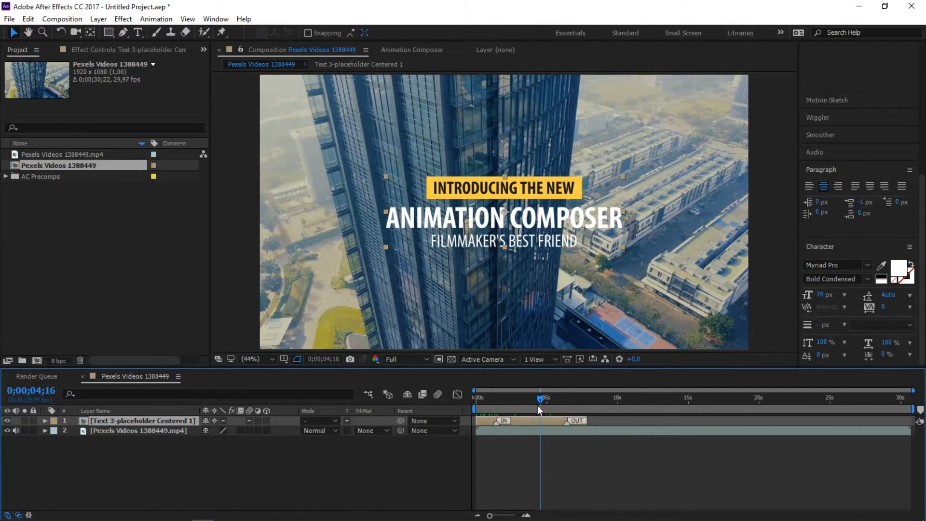
pyautogui.click(512, 460)
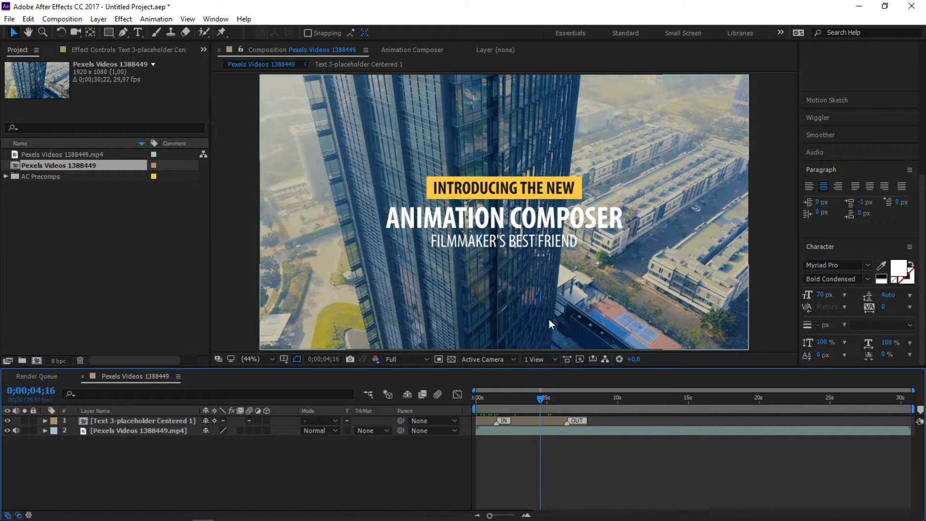
pyautogui.click(532, 422)
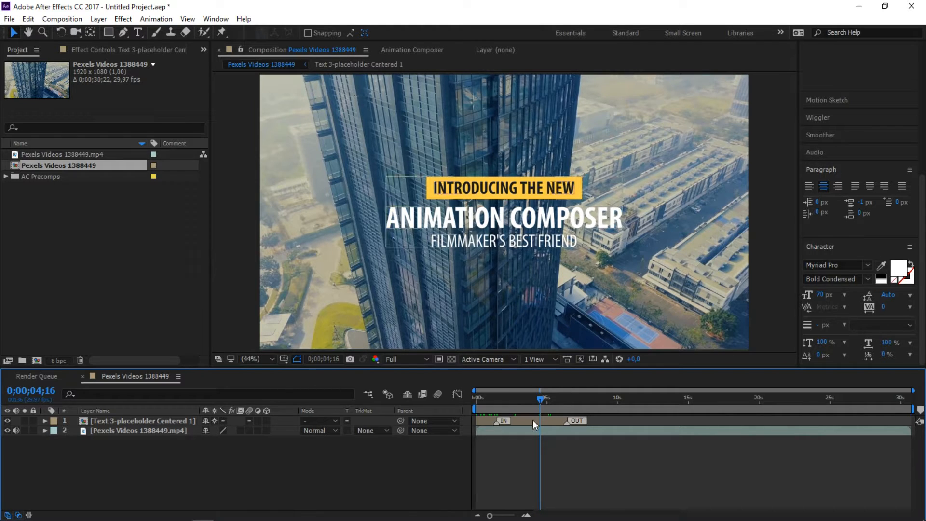
pyautogui.click(533, 421)
pyautogui.doubleClick(535, 424)
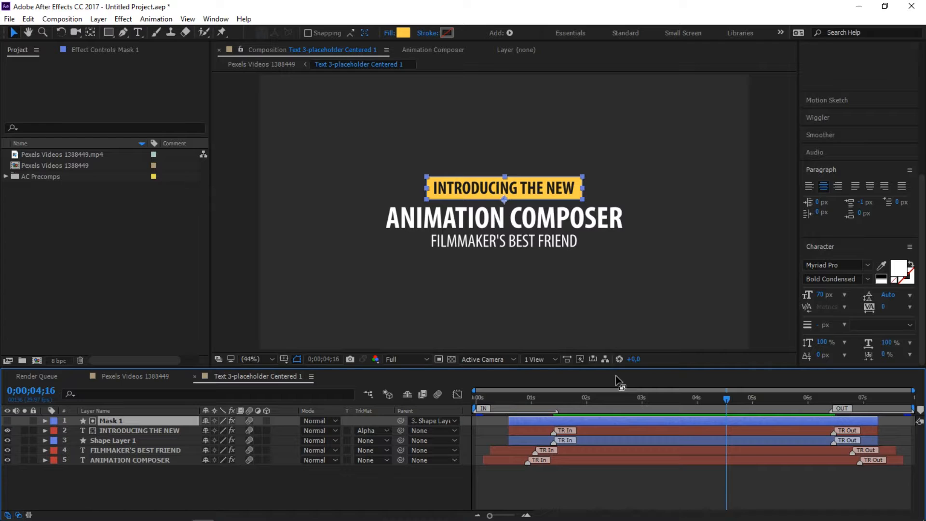
# Replace the INTRODUCING THE NEW placeholder text with RANTANG BOROT.
pyautogui.click(137, 32)
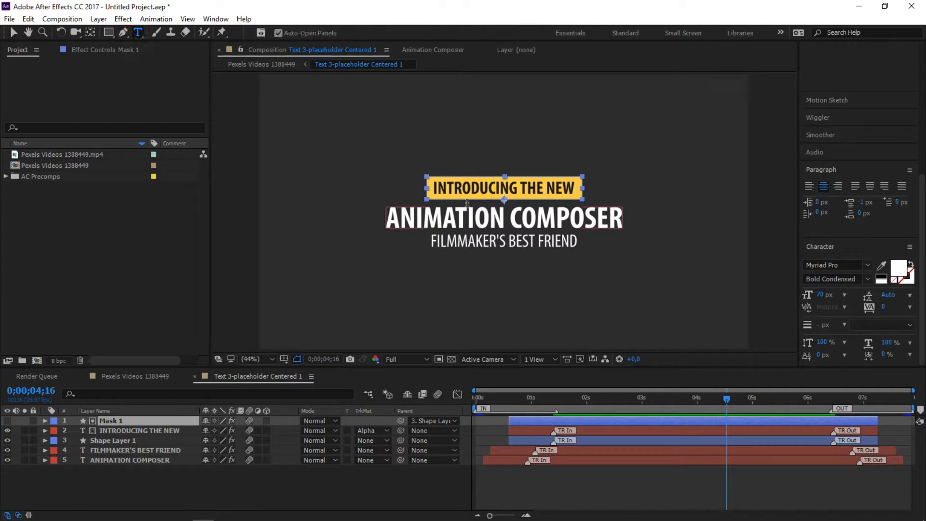
pyautogui.click(507, 191)
pyautogui.hotkey('ctrl', 'a')
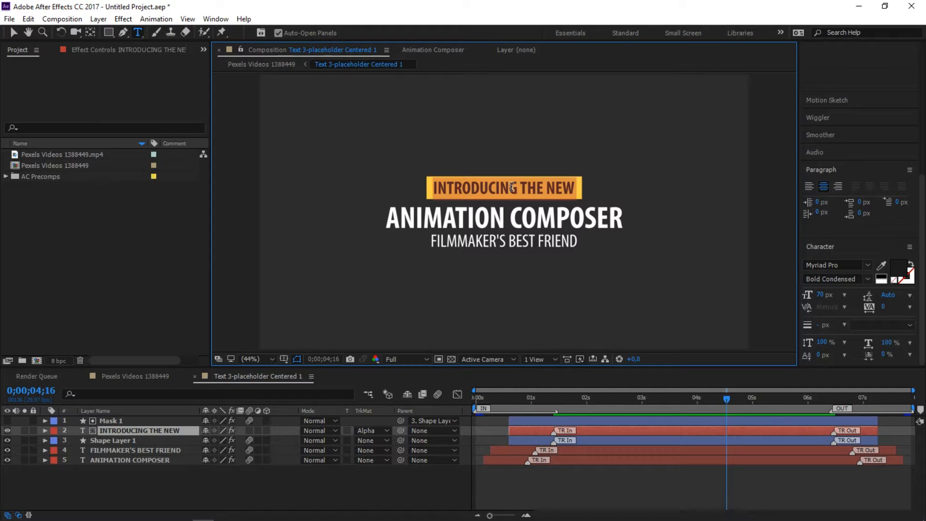
pyautogui.write('RANTANG BOR')
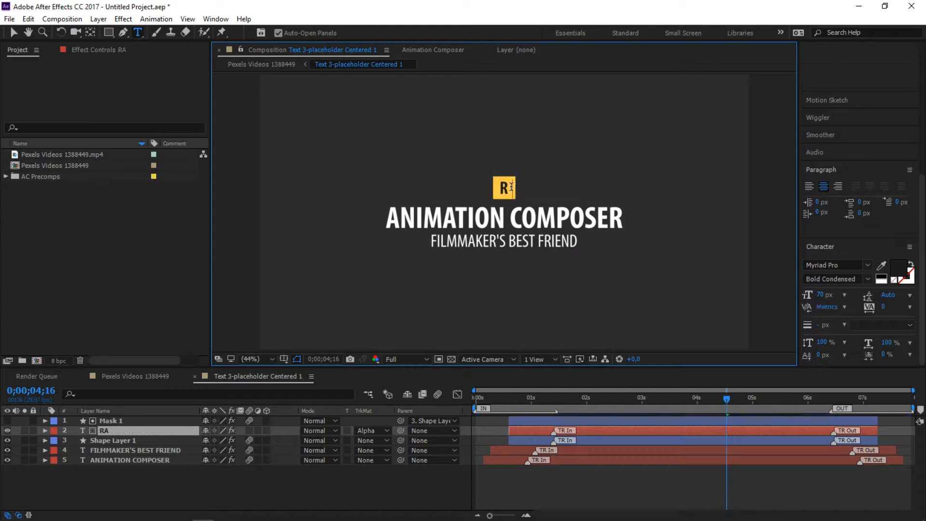
pyautogui.write('OT')
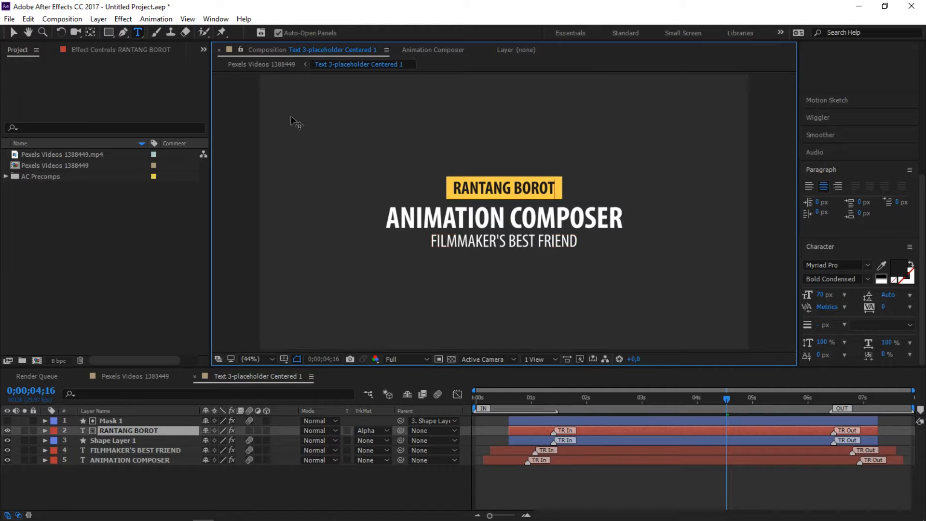
pyautogui.click(14, 34)
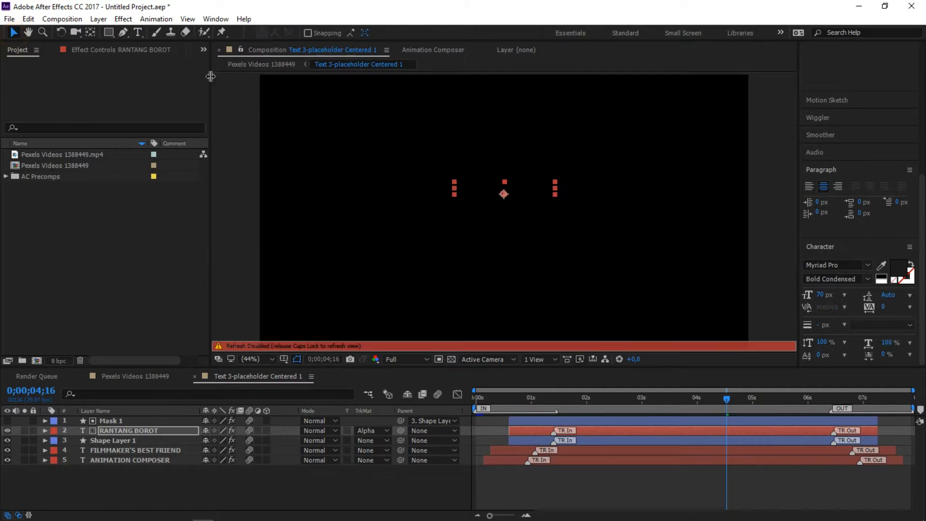
# Replace the ANIMATION COMPOSER placeholder text with CORPORATION.
pyautogui.click(138, 32)
pyautogui.click(443, 217)
pyautogui.hotkey('ctrl', 'a')
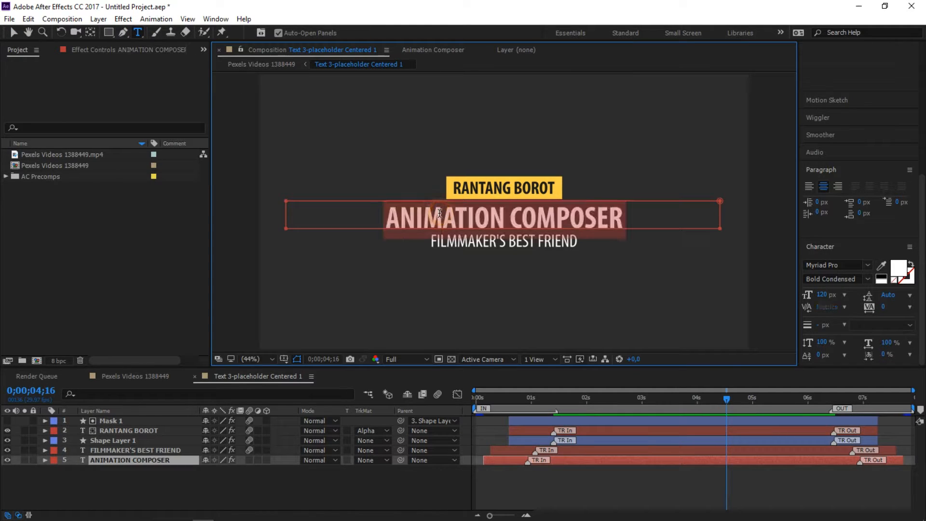
pyautogui.write('COR')
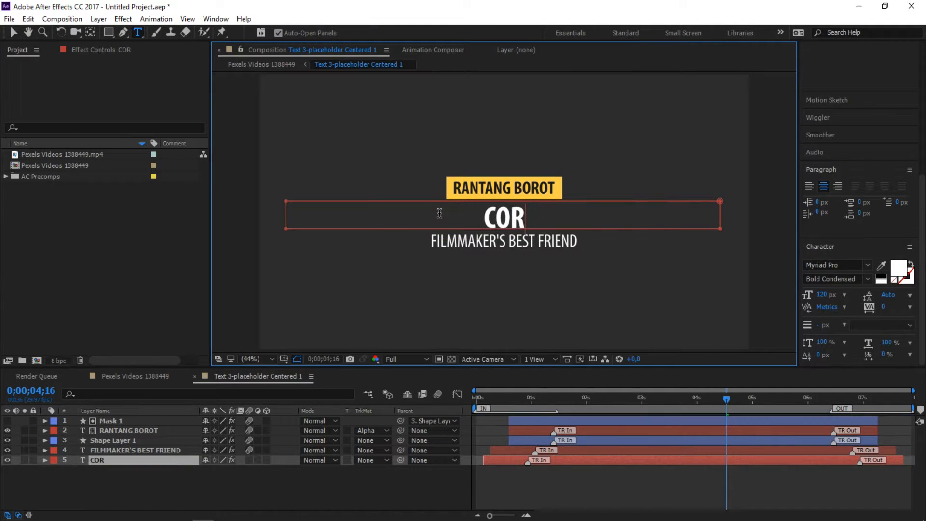
pyautogui.write('PORATION')
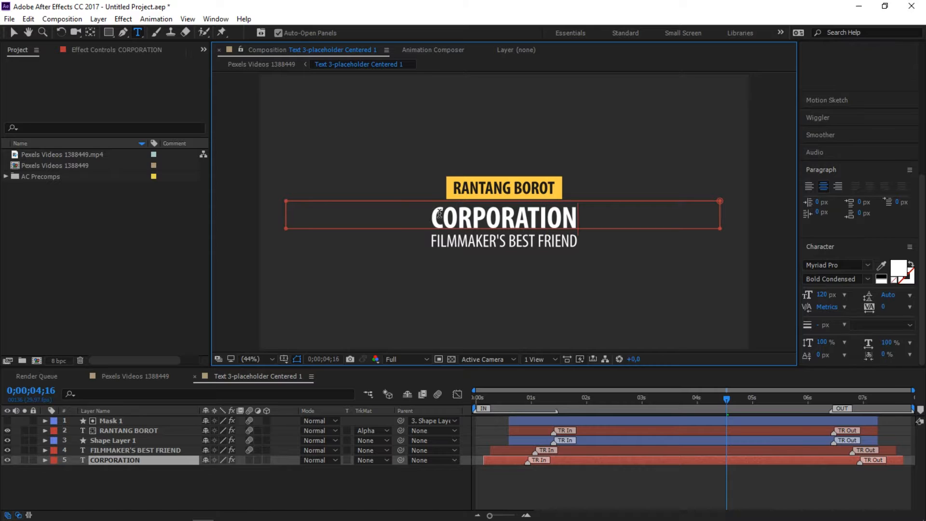
# Replace the FILMMAKER'S BEST FRIEND placeholder text with Presents and deselect the layer.
pyautogui.doubleClick(589, 453)
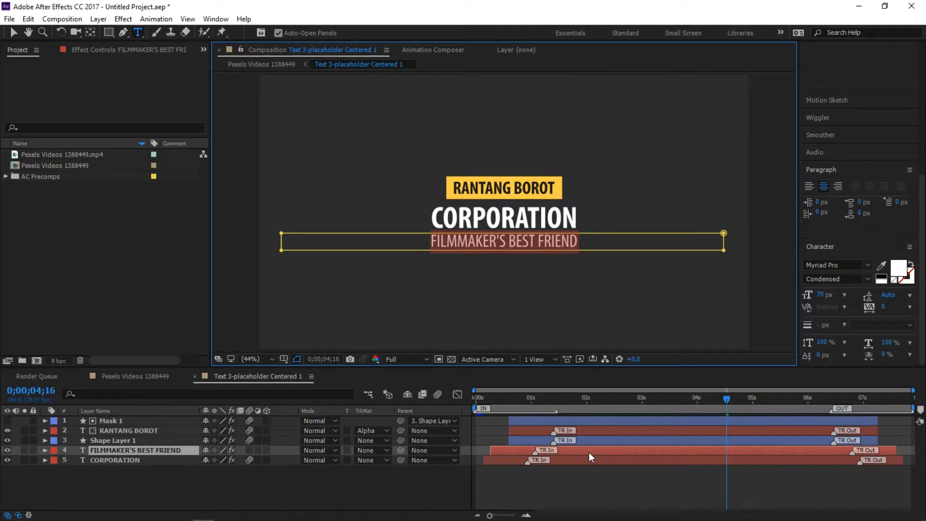
pyautogui.write('P')
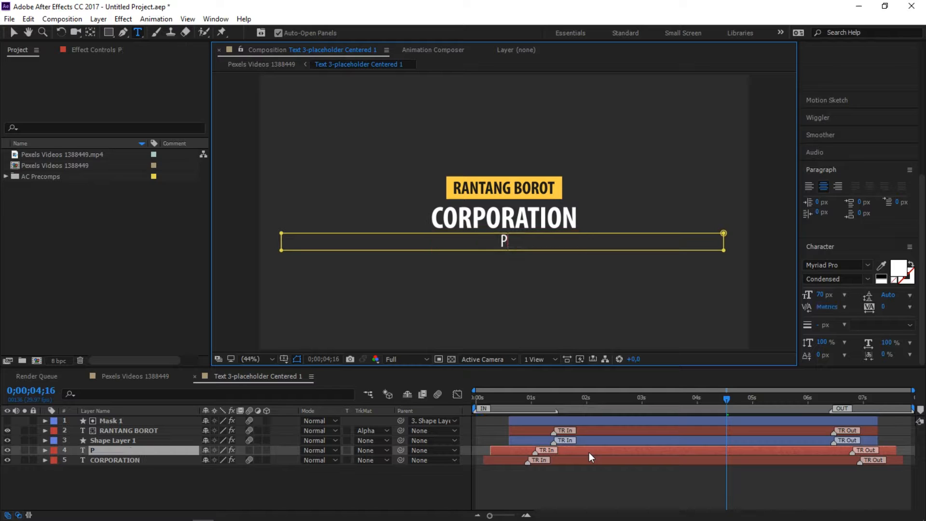
pyautogui.write('resetns')
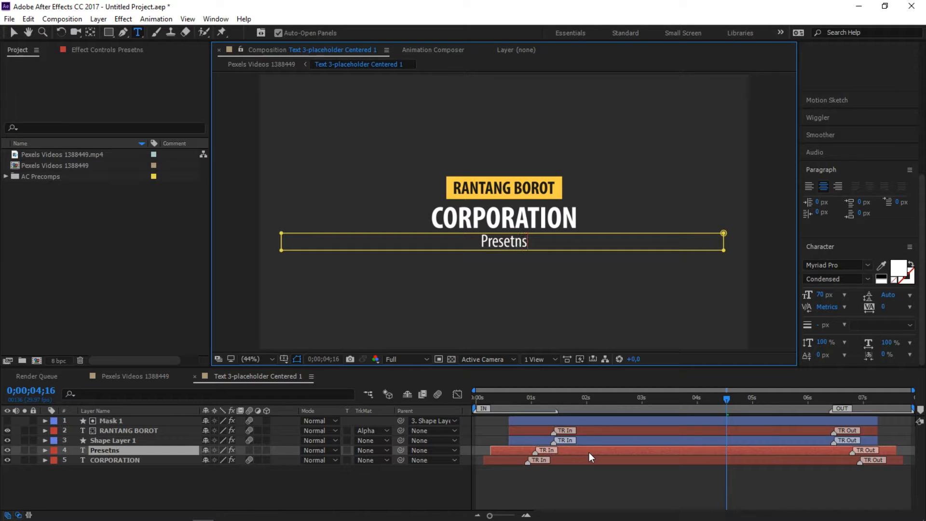
pyautogui.press('BackSpace')
pyautogui.press('BackSpace')
pyautogui.press('BackSpace')
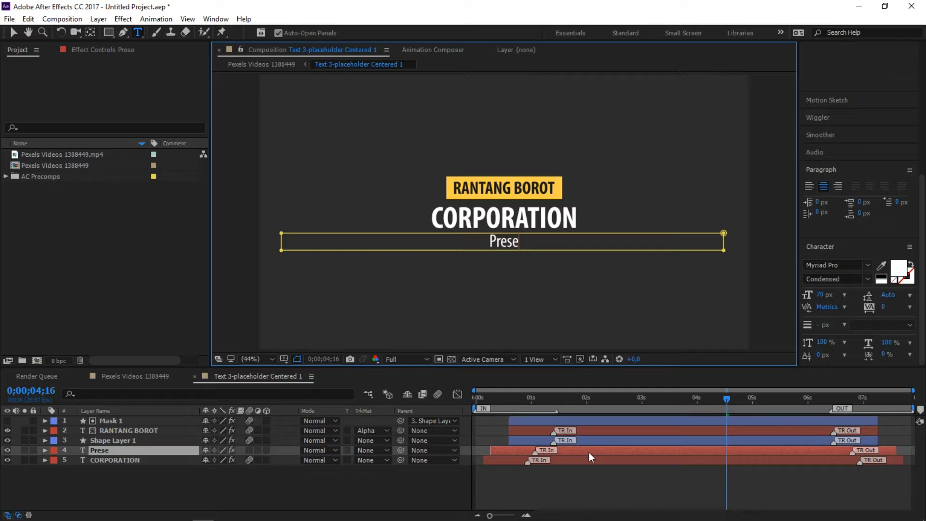
pyautogui.write('nts')
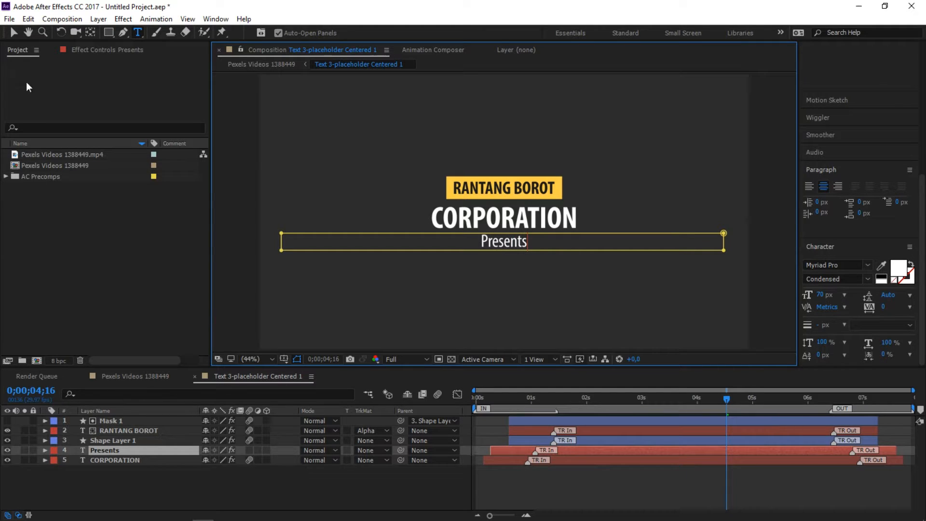
pyautogui.click(16, 35)
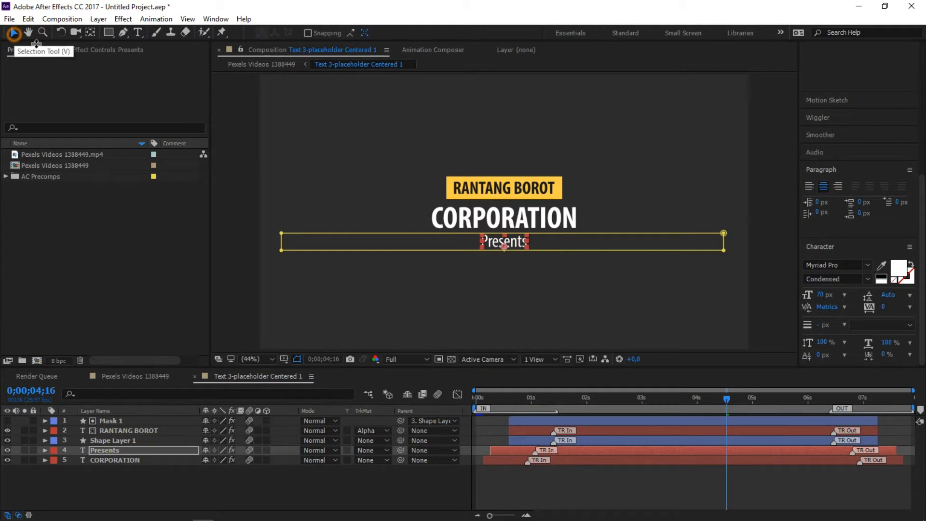
pyautogui.click(326, 184)
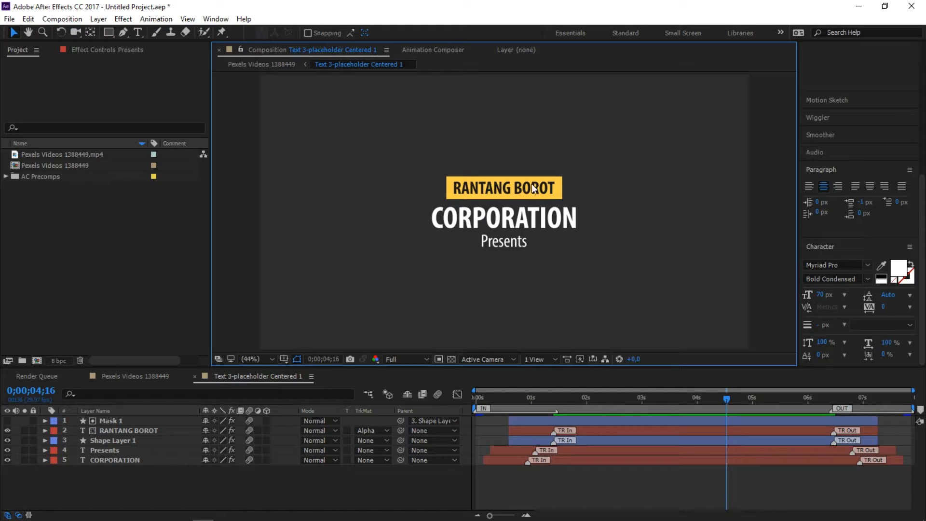
# Set the CORPORATION text's font size to 70 px and shift it slightly up toward the RANTANG BOROT line.
pyautogui.scroll(2, 528, 225)
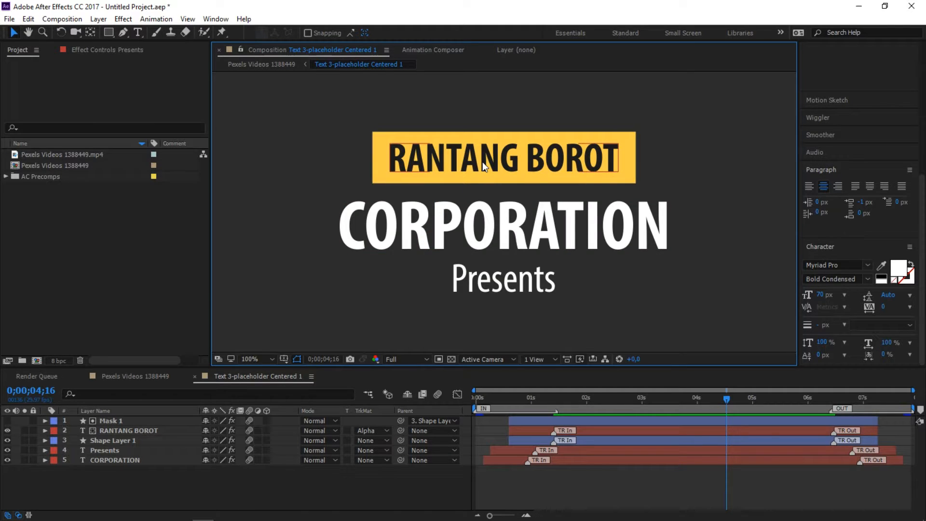
pyautogui.click(481, 214)
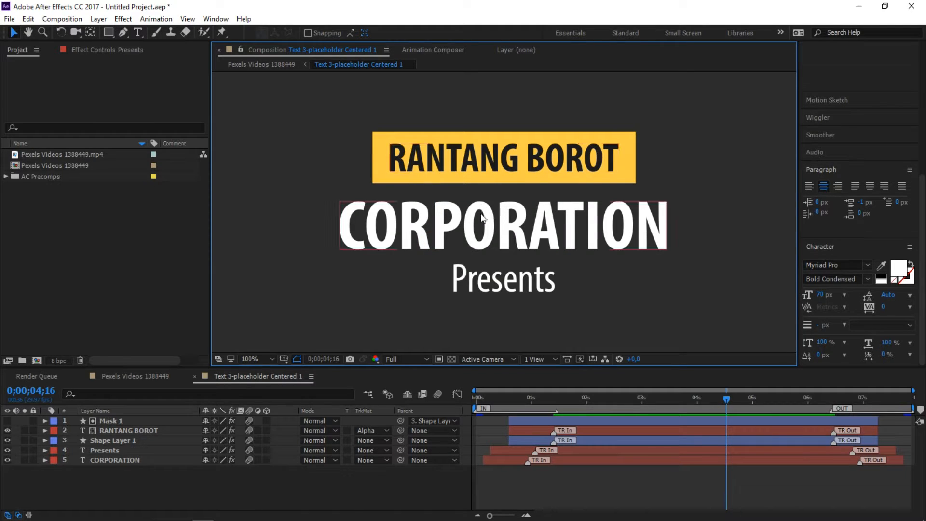
pyautogui.click(826, 296)
pyautogui.click(594, 196)
pyautogui.click(581, 172)
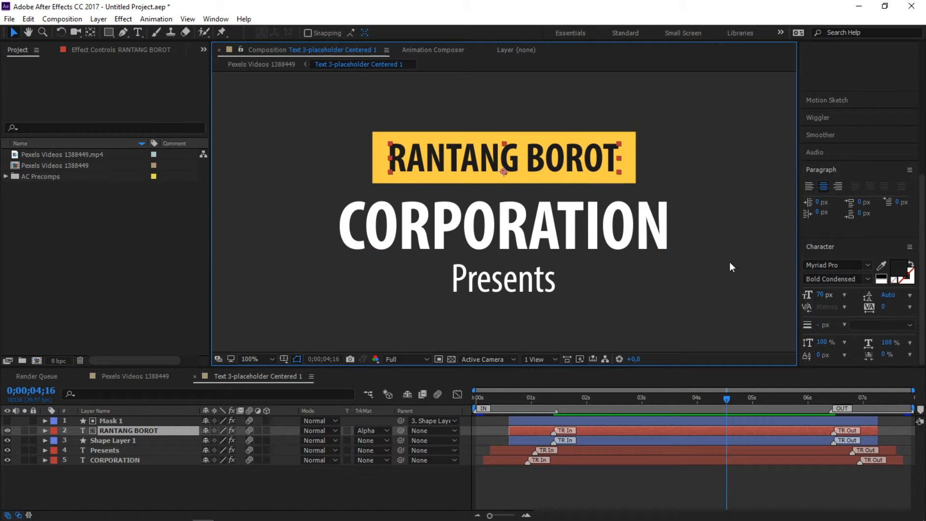
pyautogui.click(642, 231)
pyautogui.click(819, 295)
pyautogui.write('70')
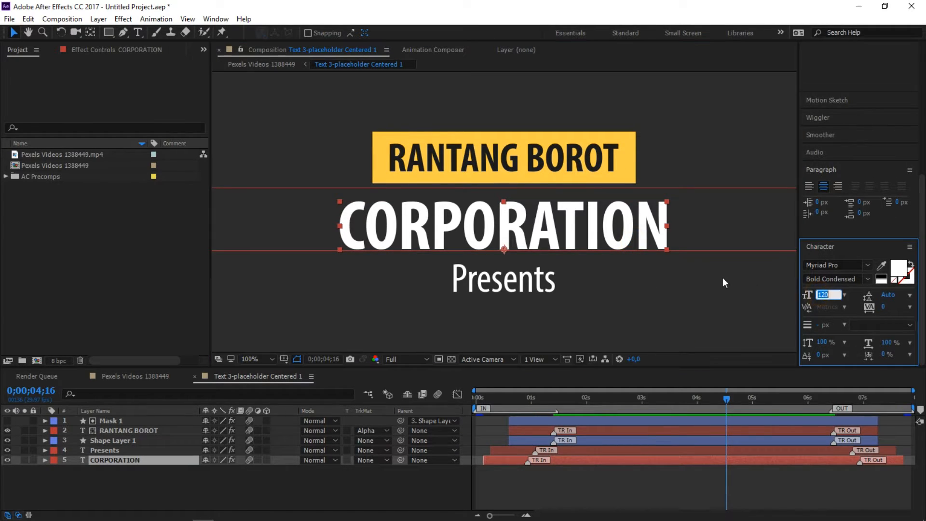
pyautogui.press('Return')
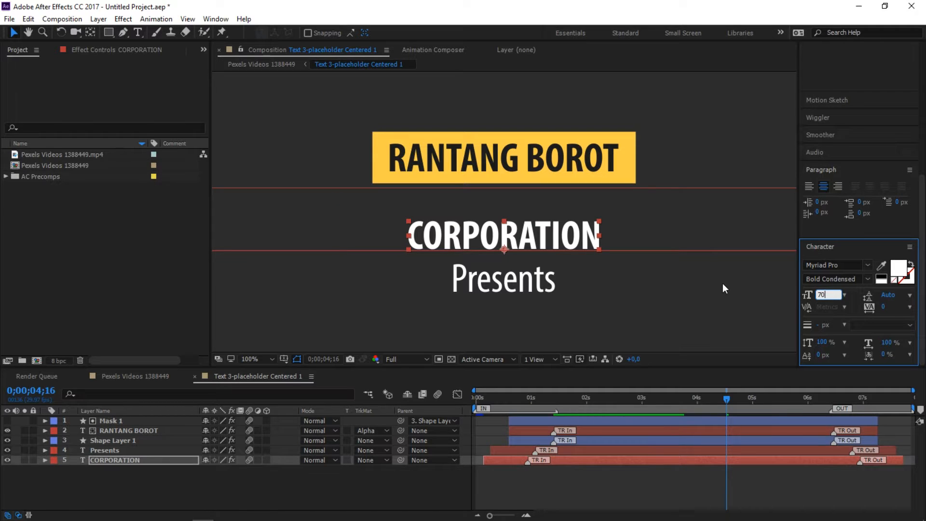
pyautogui.moveTo(527, 241); pyautogui.dragTo(527, 232)
pyautogui.click(616, 277)
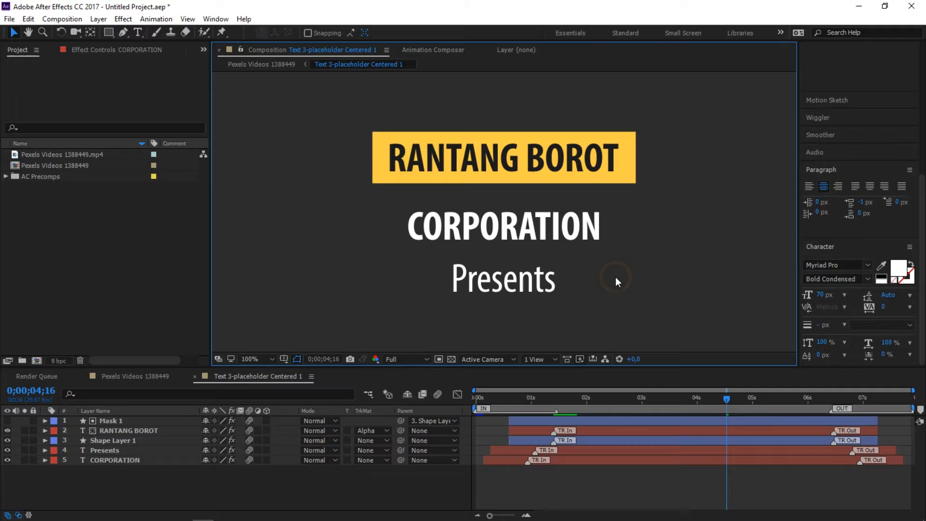
# Set the Presents text's font size to 30 px.
pyautogui.click(533, 280)
pyautogui.click(823, 295)
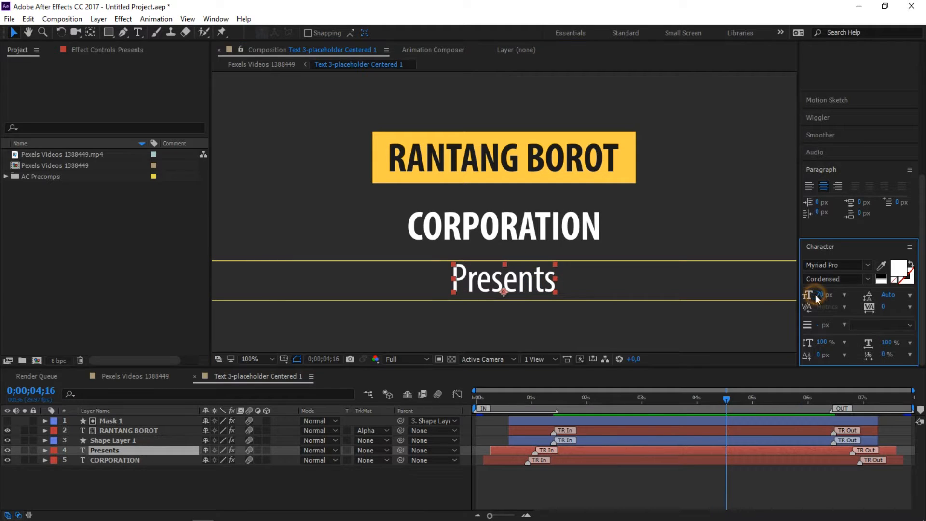
pyautogui.write('30')
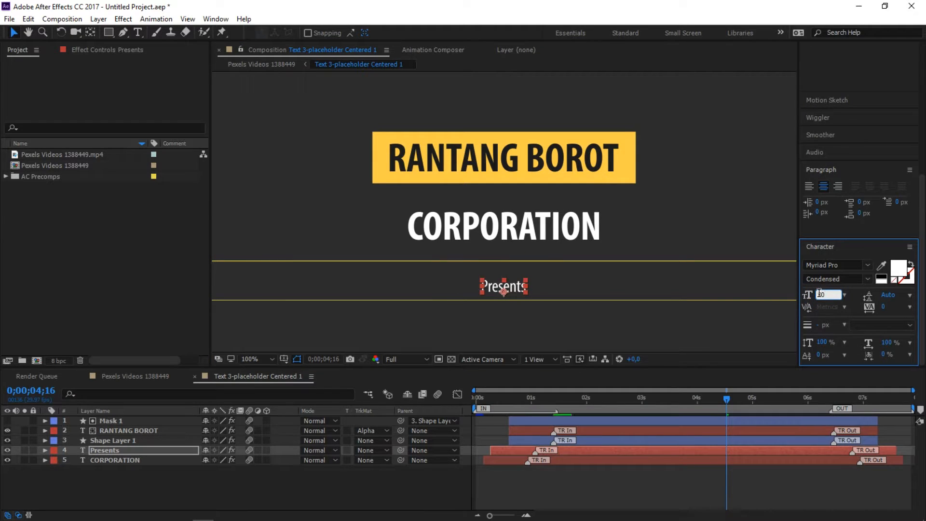
pyautogui.click(572, 331)
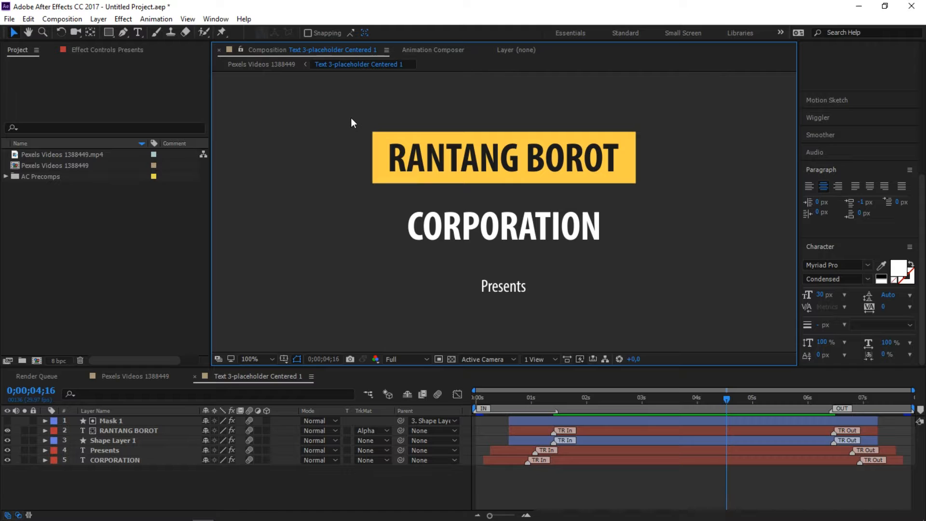
# Duplicate the yellow box behind RANTANG BOROT and place the copy directly beneath the original, over the CORPORATION text.
pyautogui.click(617, 174)
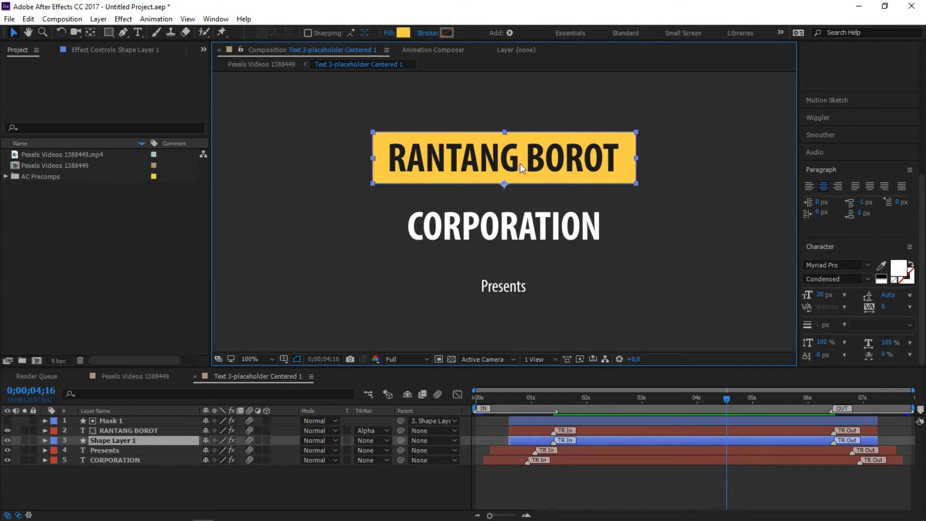
pyautogui.click(710, 170)
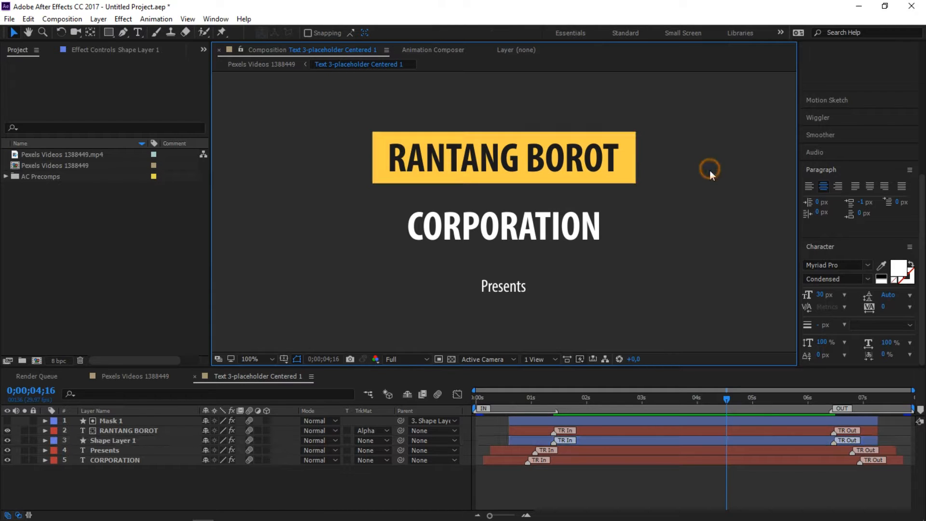
pyautogui.click(631, 181)
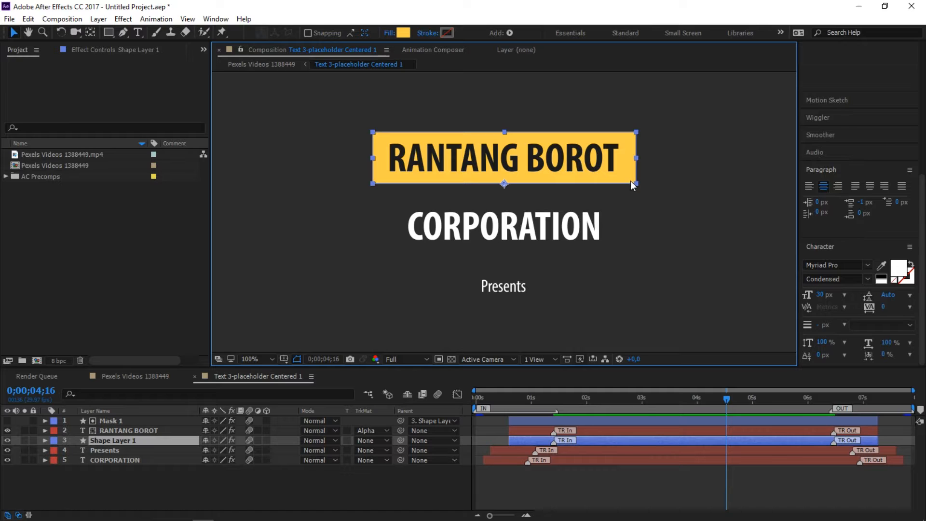
pyautogui.hotkey('ctrl', 'd')
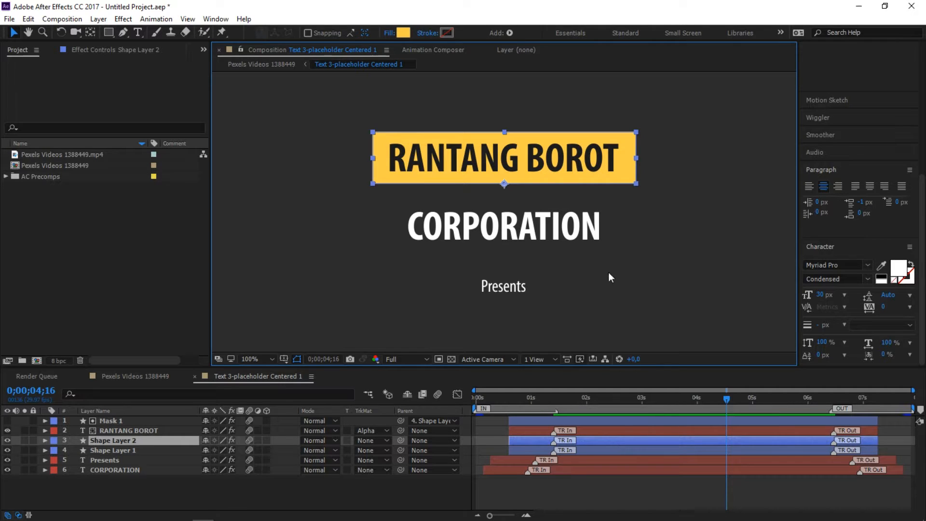
pyautogui.moveTo(567, 173); pyautogui.dragTo(572, 227)
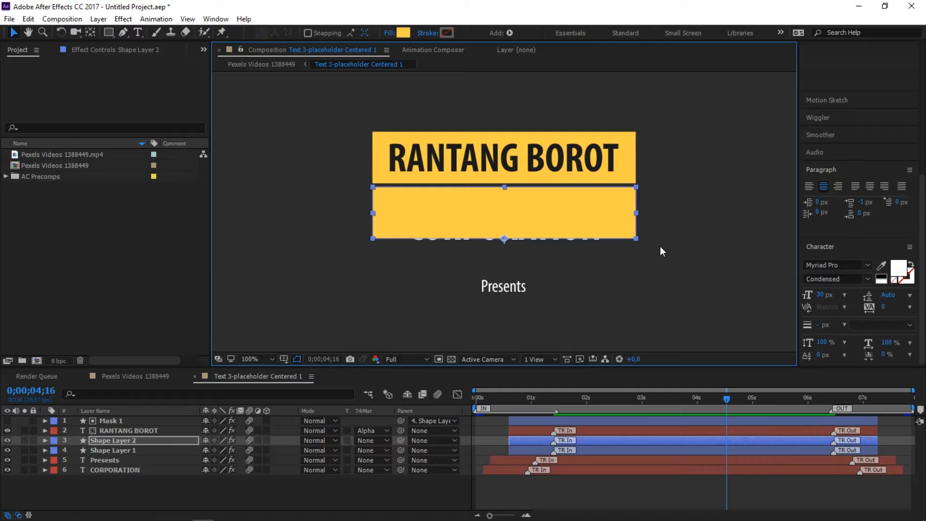
# Reorder Shape Layer 2 beneath the CORPORATION layer so the yellow box sits behind the text.
pyautogui.click(112, 441)
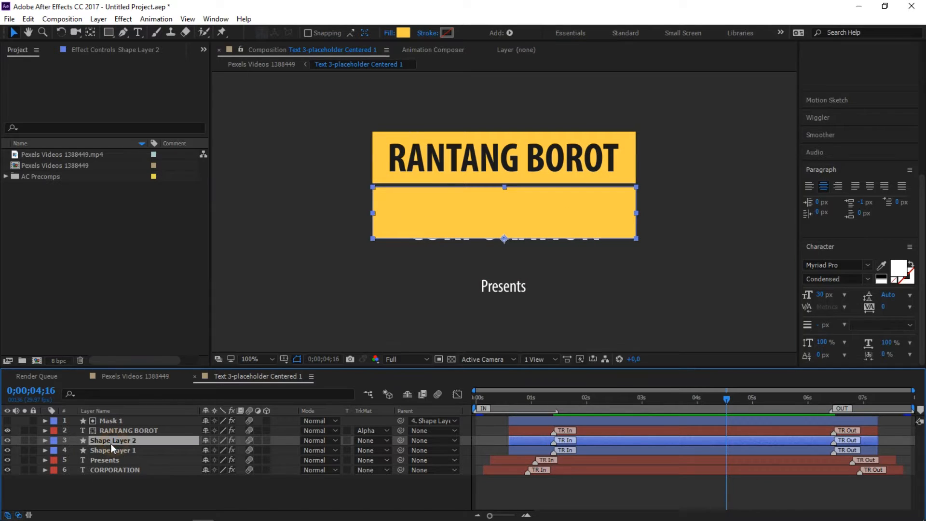
pyautogui.moveTo(116, 442); pyautogui.dragTo(120, 474)
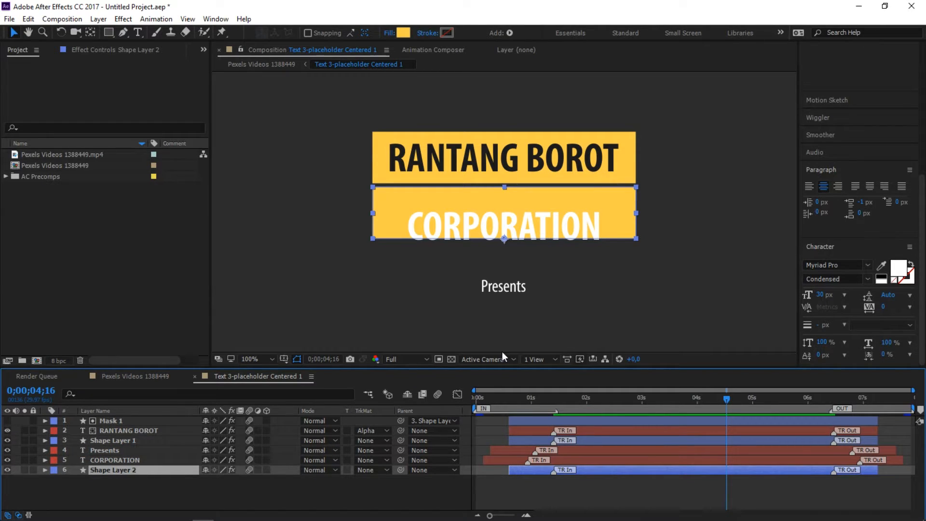
pyautogui.click(606, 308)
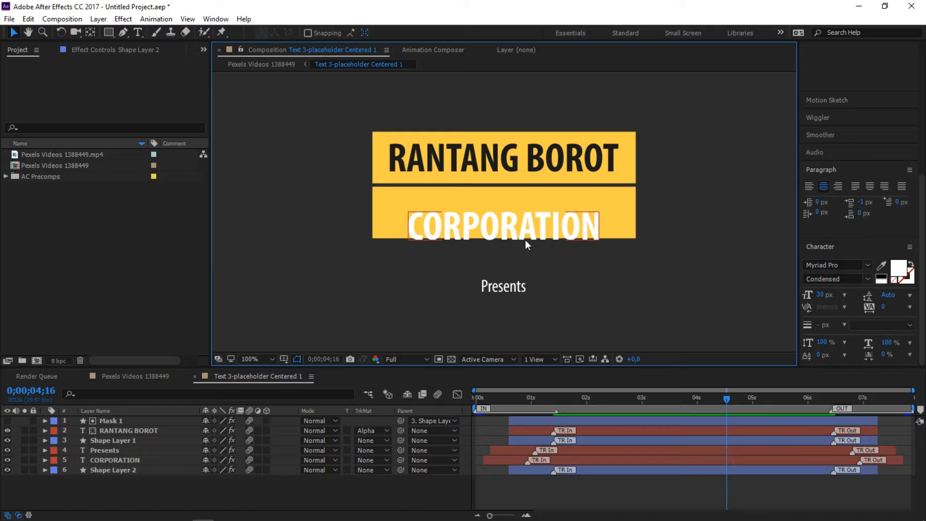
# Move the CORPORATION text up to the middle of the lower yellow box and select that box.
pyautogui.moveTo(525, 236); pyautogui.dragTo(525, 220)
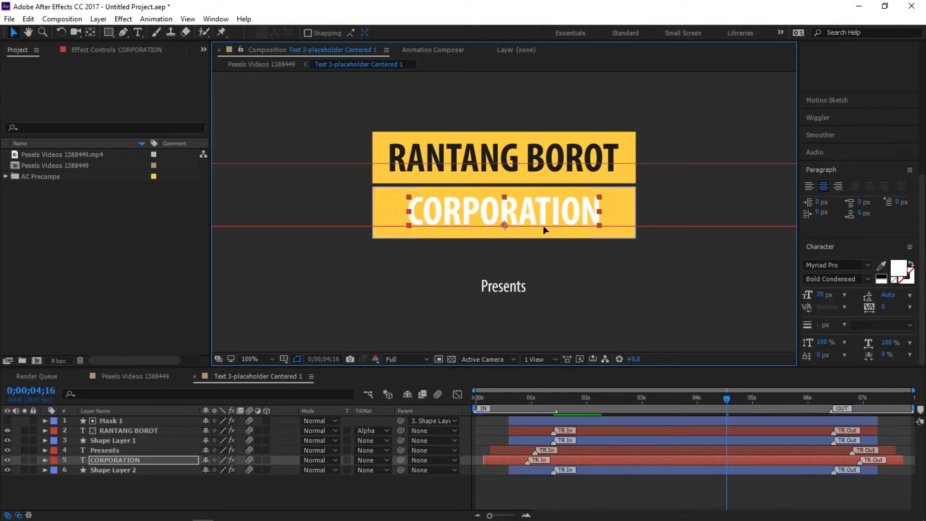
pyautogui.click(605, 274)
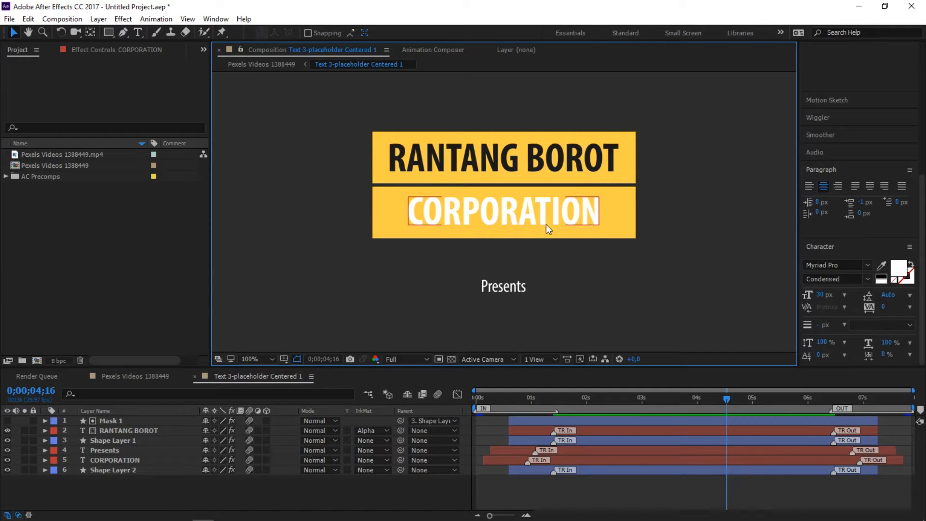
pyautogui.click(630, 226)
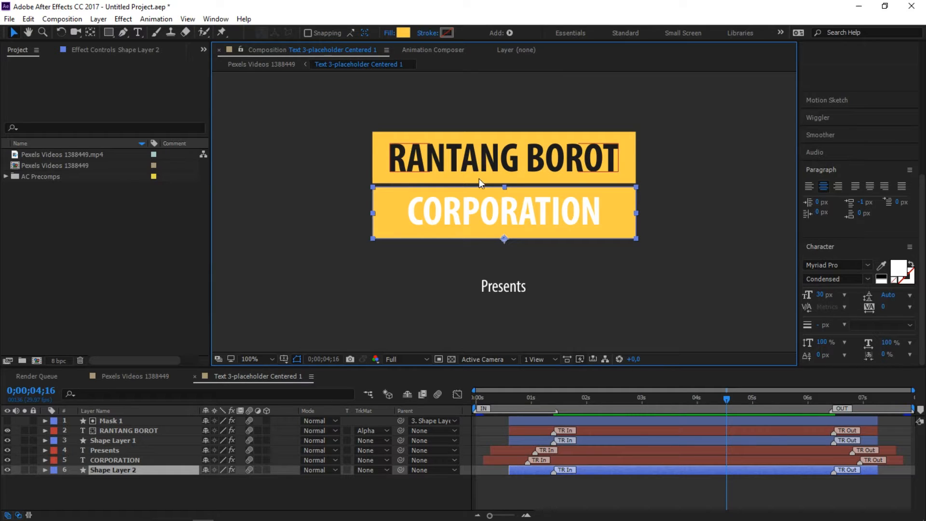
# Set the Autoscale Source Layer of the lower yellow box to the CORPORATION layer.
pyautogui.click(592, 280)
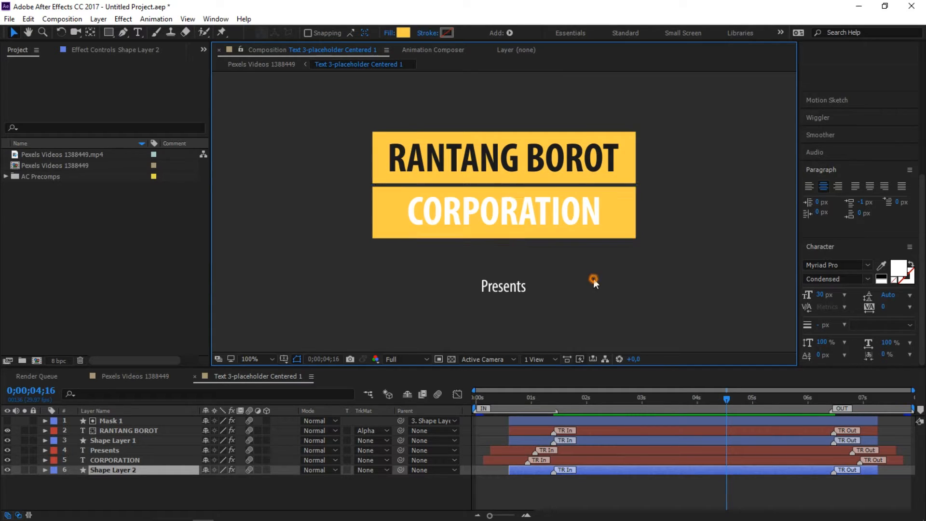
pyautogui.click(545, 223)
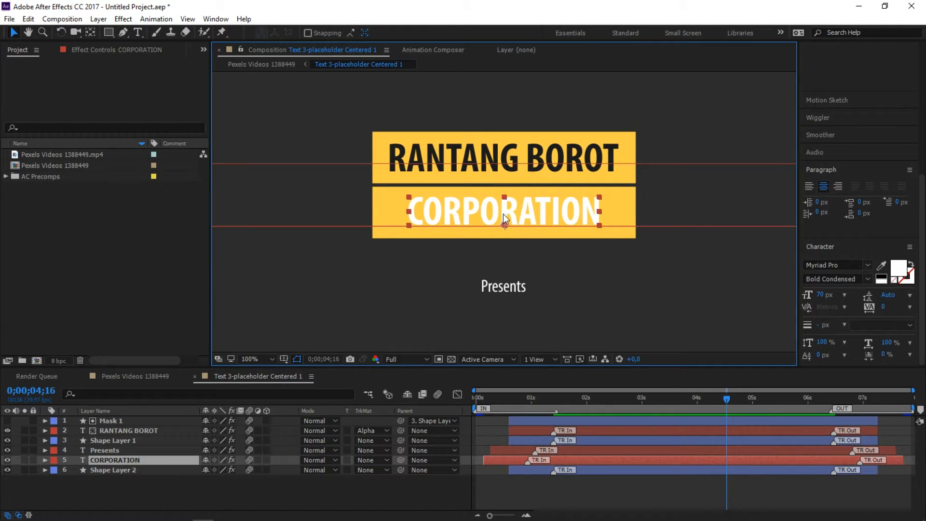
pyautogui.click(555, 254)
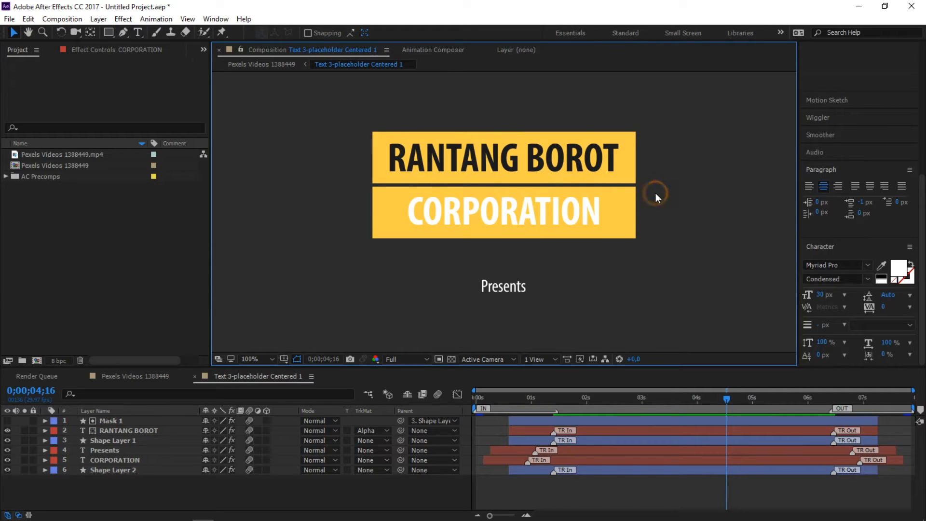
pyautogui.click(629, 211)
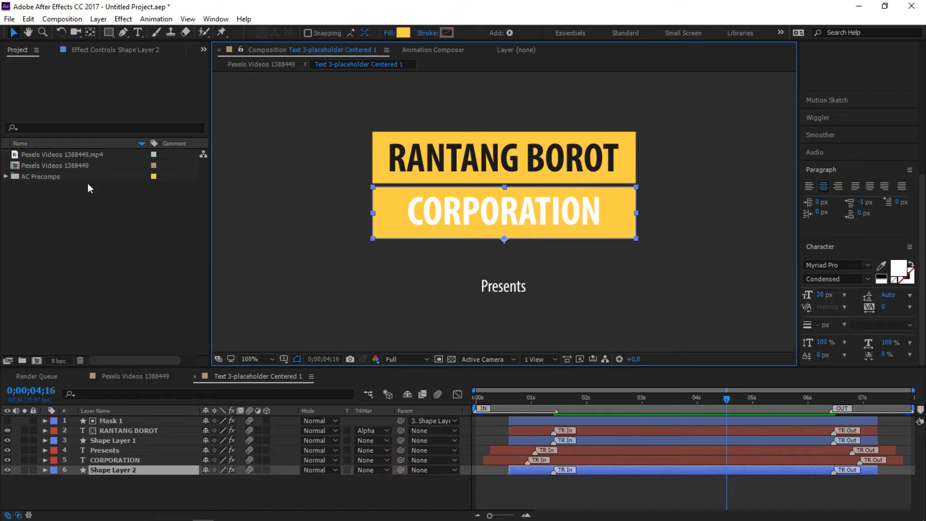
pyautogui.click(92, 49)
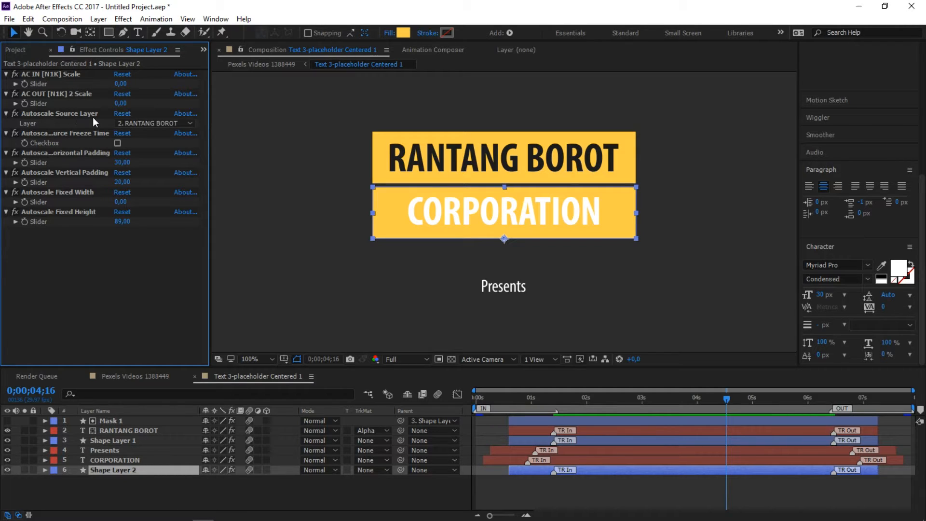
pyautogui.click(138, 125)
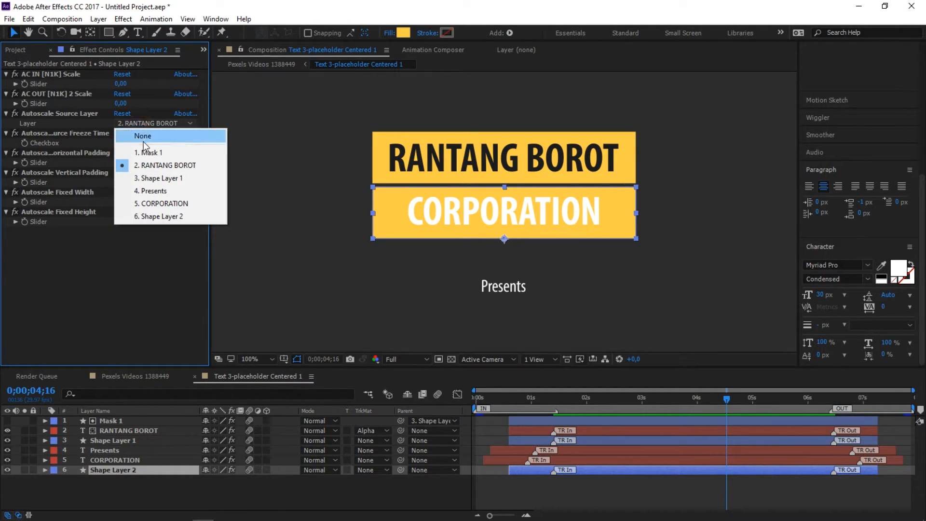
pyautogui.click(158, 205)
pyautogui.click(272, 228)
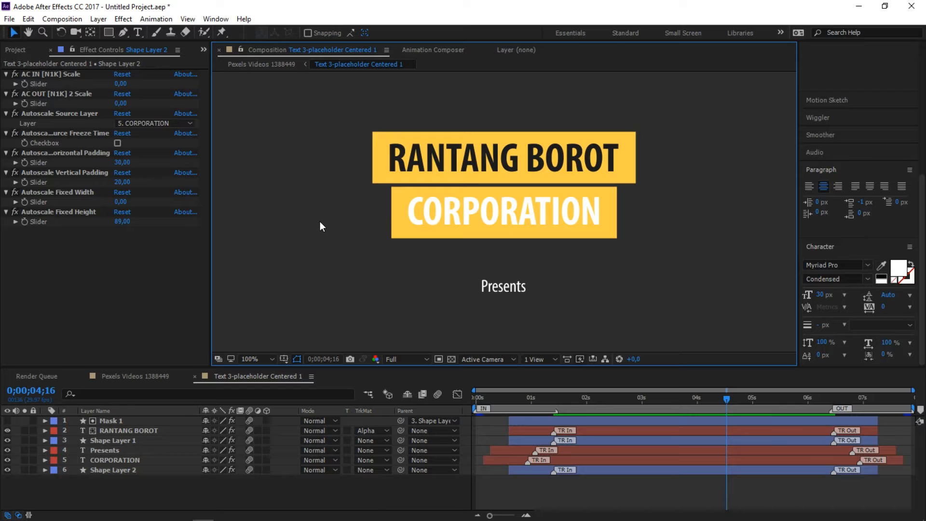
# Append KJDKJKJKJKJ to the CORPORATION text to test its box's autoscaling, and remove the extra letters again.
pyautogui.doubleClick(517, 220)
pyautogui.click(596, 209)
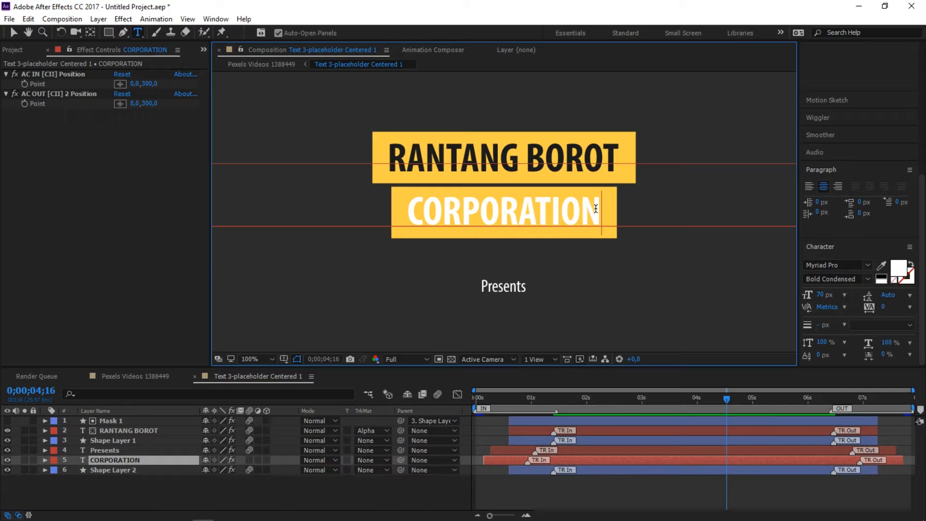
pyautogui.write('KJDKJ')
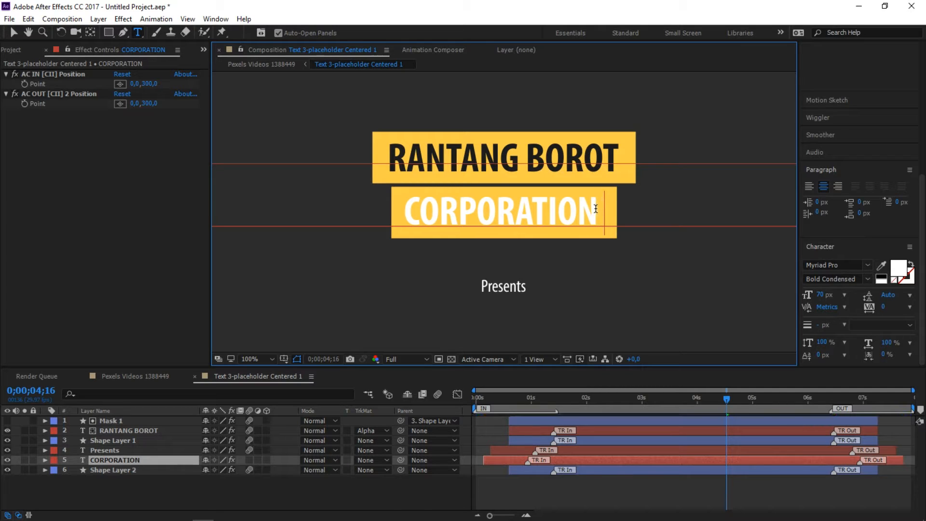
pyautogui.write('KJKJKJ')
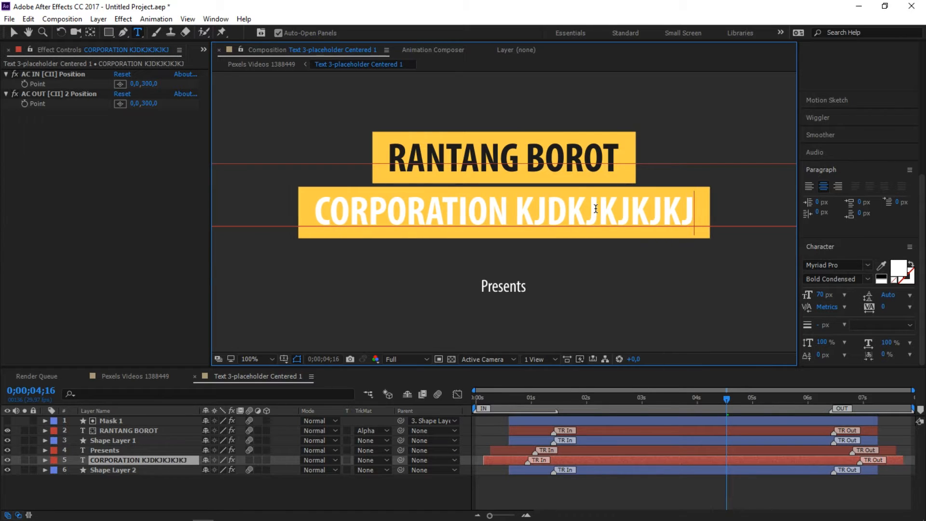
pyautogui.keyDown('shift'); pyautogui.click(516, 210); pyautogui.keyUp('shift')
pyautogui.press('BackSpace')
pyautogui.press('BackSpace')
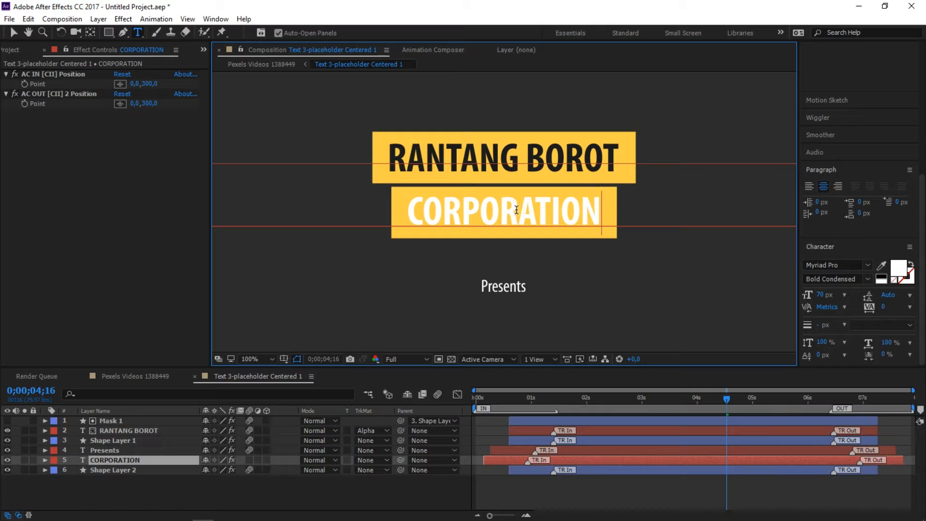
pyautogui.click(13, 32)
pyautogui.press('capslock')
pyautogui.press('capslock')
pyautogui.click(324, 260)
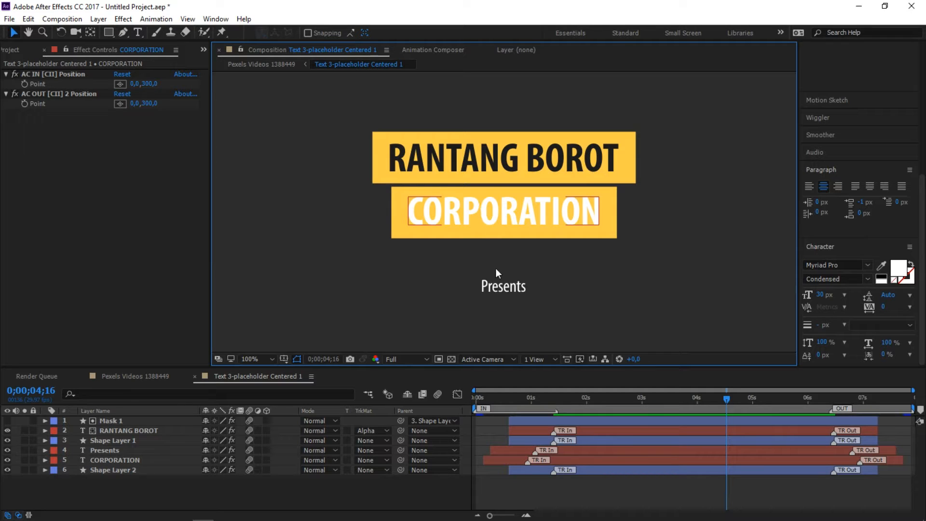
# Move the Presents text up to just beneath the CORPORATION box, keeping it horizontally centred.
pyautogui.click(505, 287)
pyautogui.moveTo(506, 288); pyautogui.dragTo(507, 254)
pyautogui.click(499, 285)
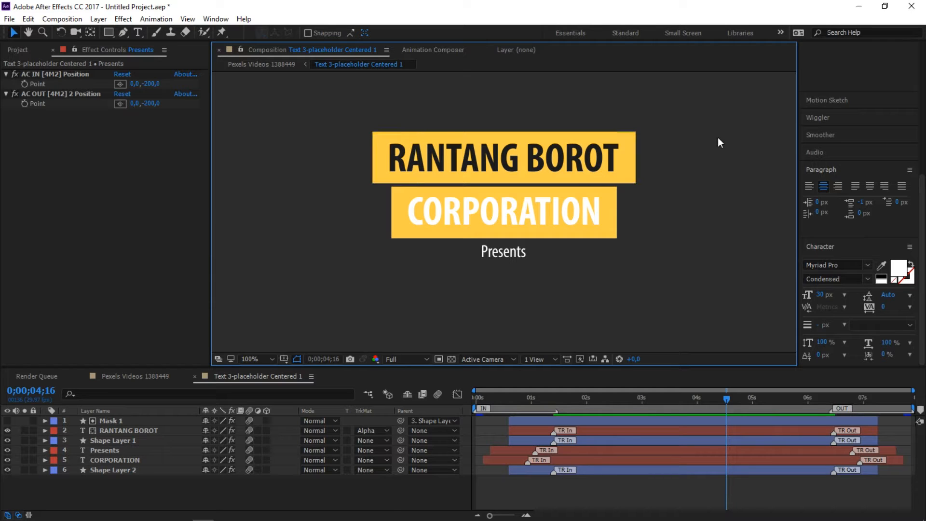
# Change the fill colour of the box behind RANTANG BOROT to dark teal 11726A.
pyautogui.moveTo(705, 149); pyautogui.dragTo(699, 174)
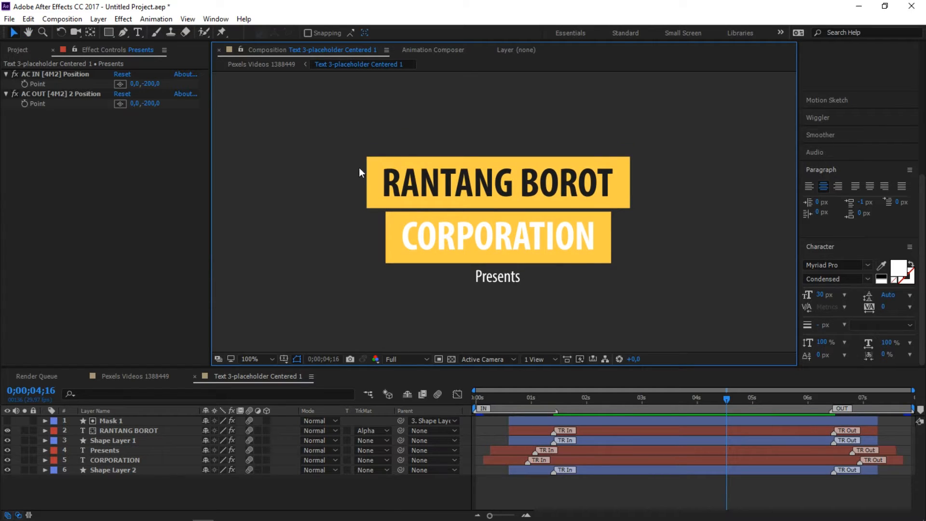
pyautogui.click(375, 159)
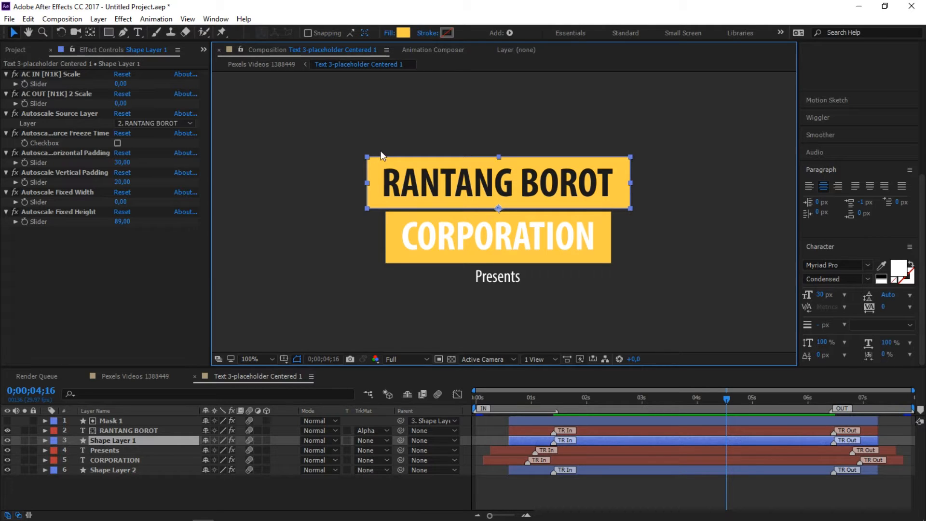
pyautogui.click(403, 33)
pyautogui.moveTo(650, 266)
pyautogui.mouseDown()
pyautogui.moveTo(654, 295)
pyautogui.moveTo(610, 269)
pyautogui.moveTo(618, 260)
pyautogui.mouseUp()
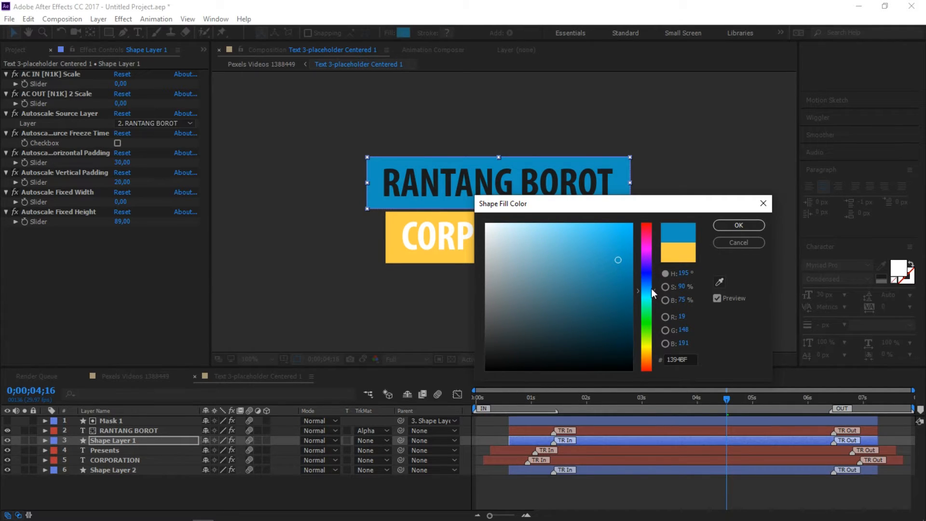
pyautogui.moveTo(653, 291); pyautogui.dragTo(654, 299)
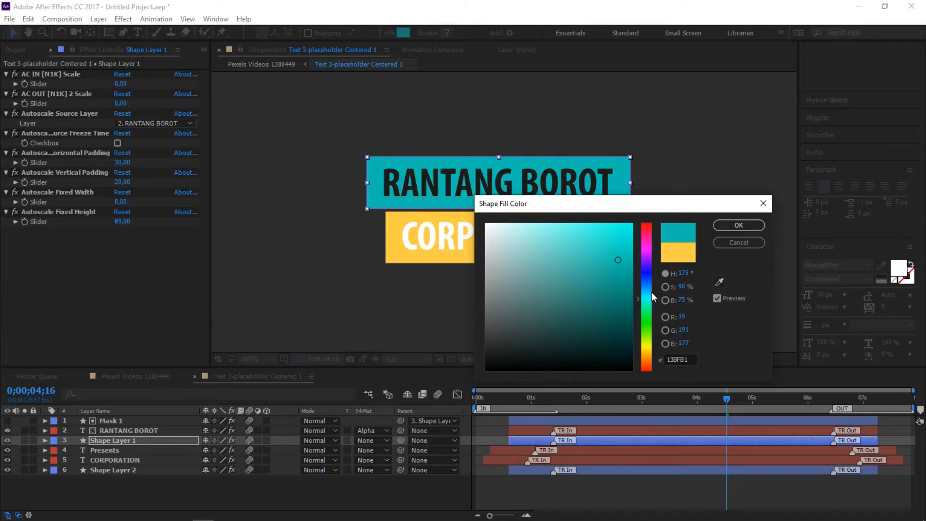
pyautogui.click(629, 280)
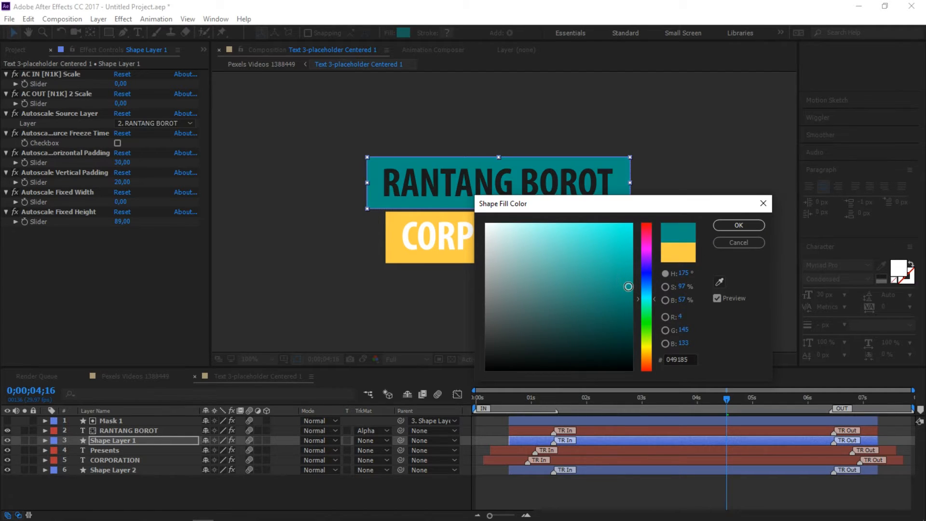
pyautogui.click(632, 263)
pyautogui.moveTo(632, 264)
pyautogui.mouseDown()
pyautogui.moveTo(633, 290)
pyautogui.moveTo(613, 305)
pyautogui.moveTo(633, 294)
pyautogui.mouseUp()
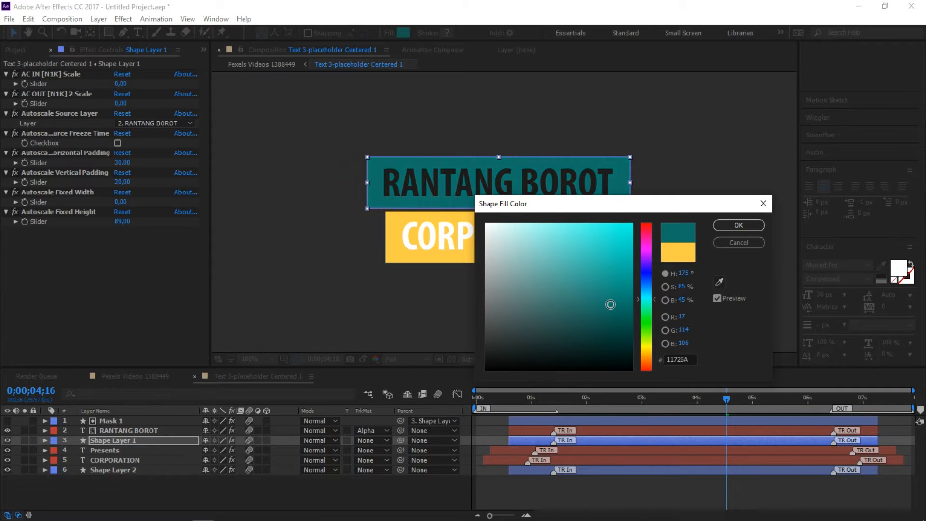
pyautogui.click(739, 225)
pyautogui.click(701, 240)
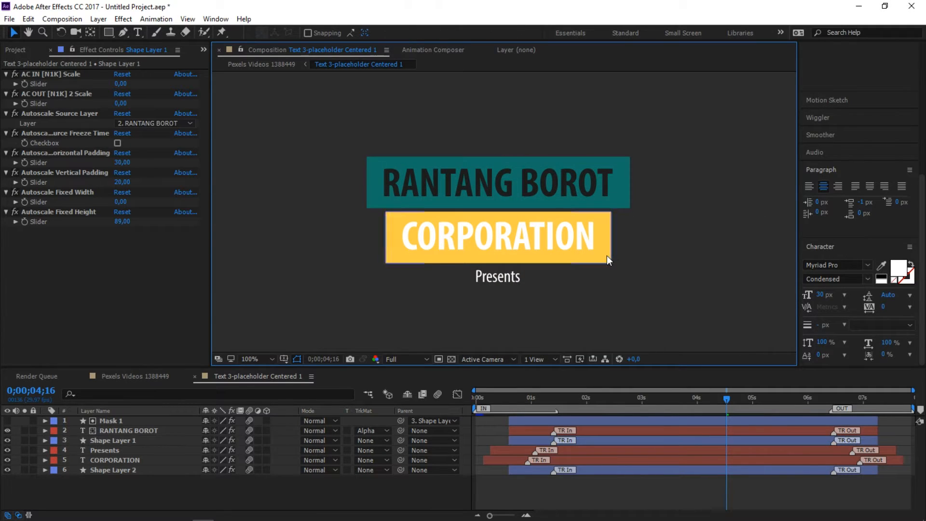
# Change the fill of the yellow box behind CORPORATION to a near-black colour.
pyautogui.click(608, 255)
pyautogui.click(403, 33)
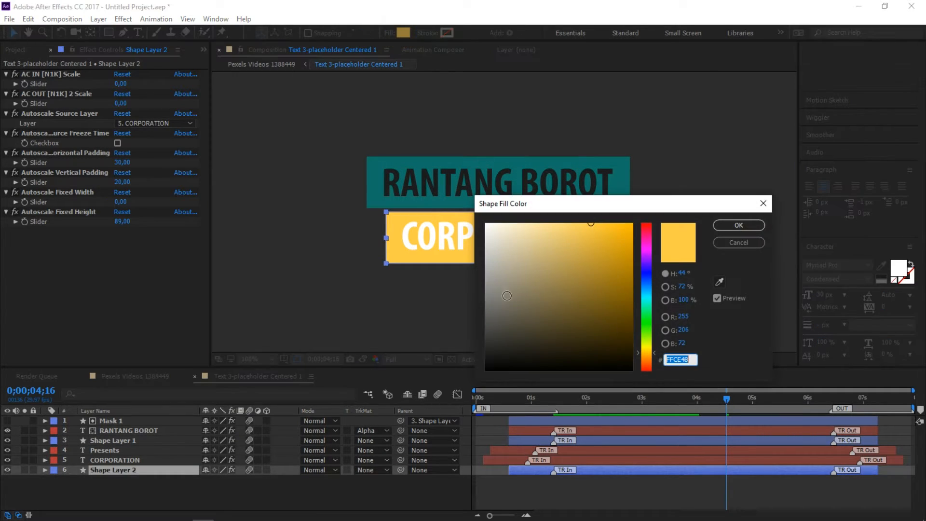
pyautogui.moveTo(507, 295)
pyautogui.mouseDown()
pyautogui.moveTo(478, 322)
pyautogui.moveTo(453, 328)
pyautogui.moveTo(433, 354)
pyautogui.mouseUp()
pyautogui.click(754, 225)
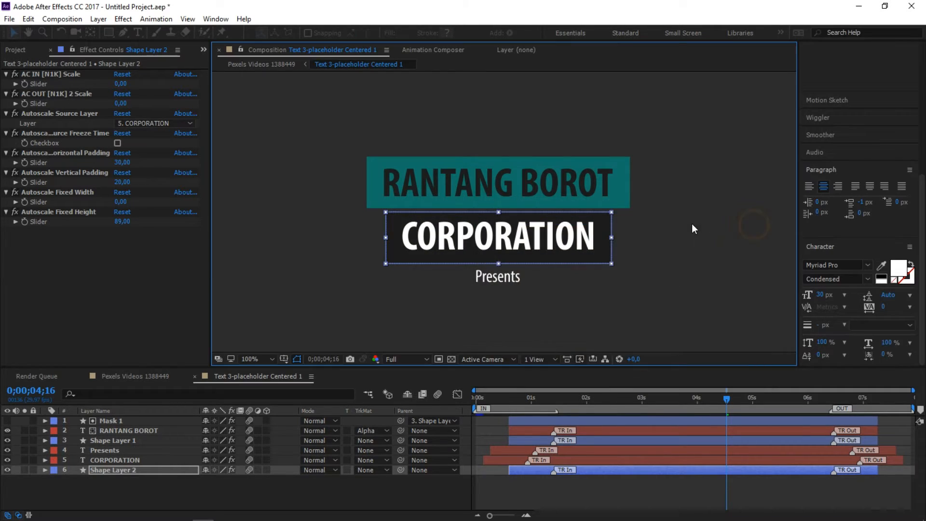
pyautogui.click(692, 223)
# Set the RANTANG BOROT text colour to white, FFFFFF.
pyautogui.click(556, 191)
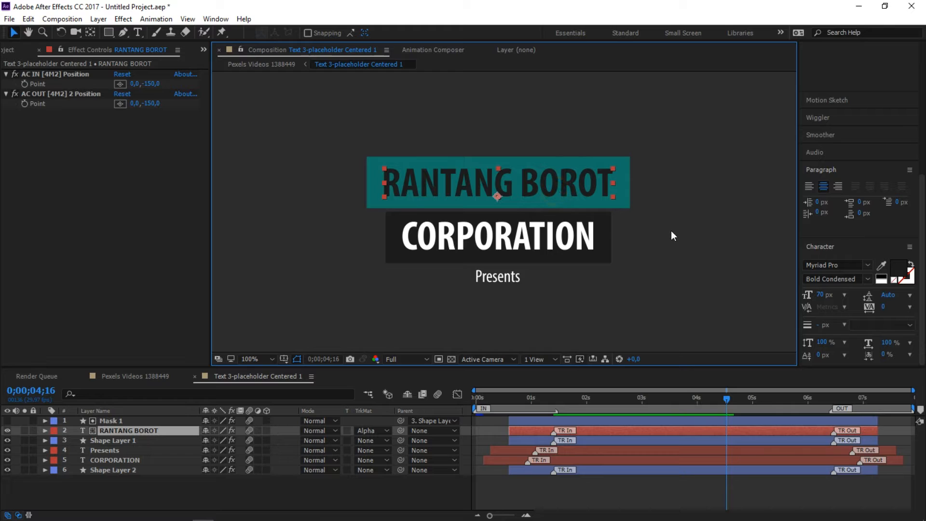
pyautogui.click(632, 202)
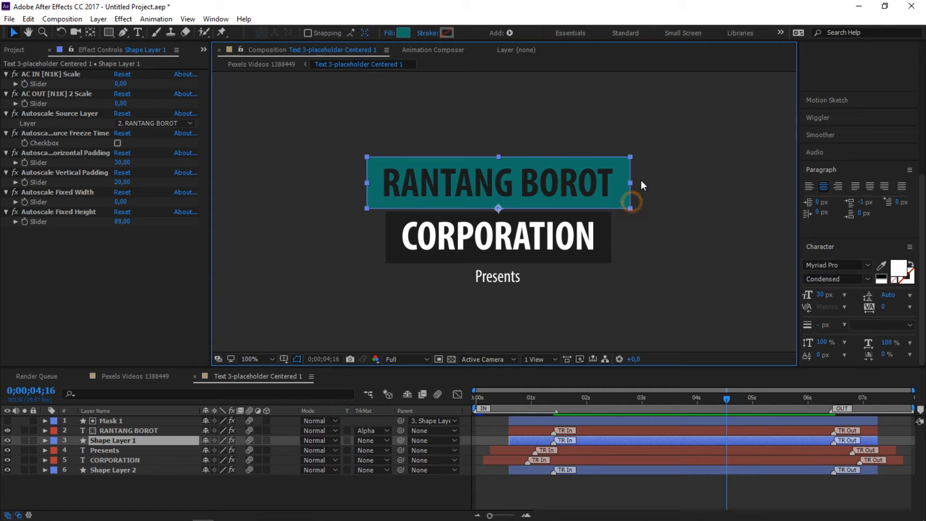
pyautogui.click(673, 201)
pyautogui.click(579, 190)
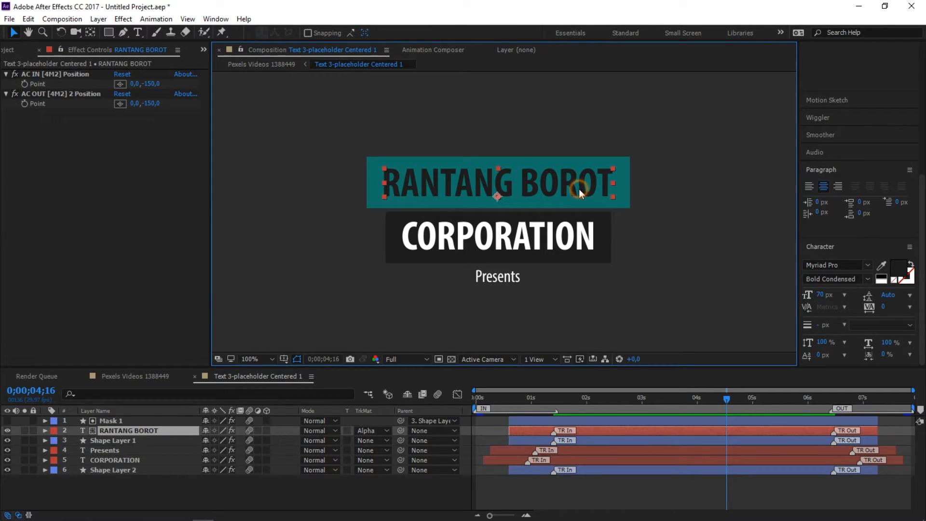
pyautogui.click(900, 267)
pyautogui.click(486, 224)
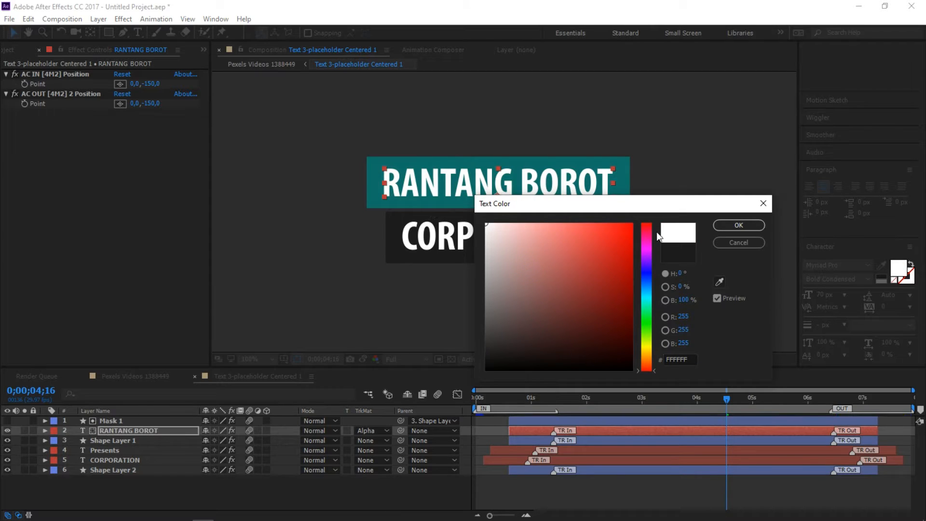
pyautogui.click(740, 226)
pyautogui.click(711, 201)
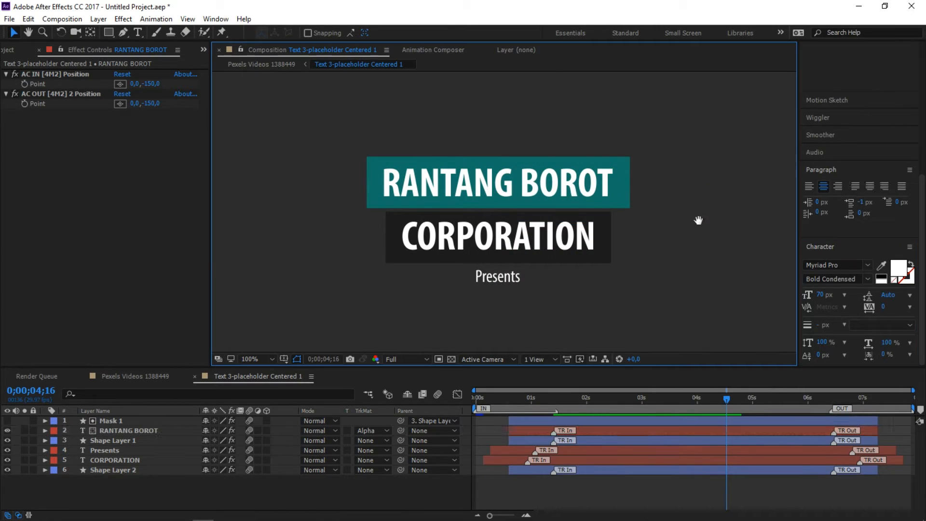
pyautogui.moveTo(698, 220); pyautogui.dragTo(702, 203)
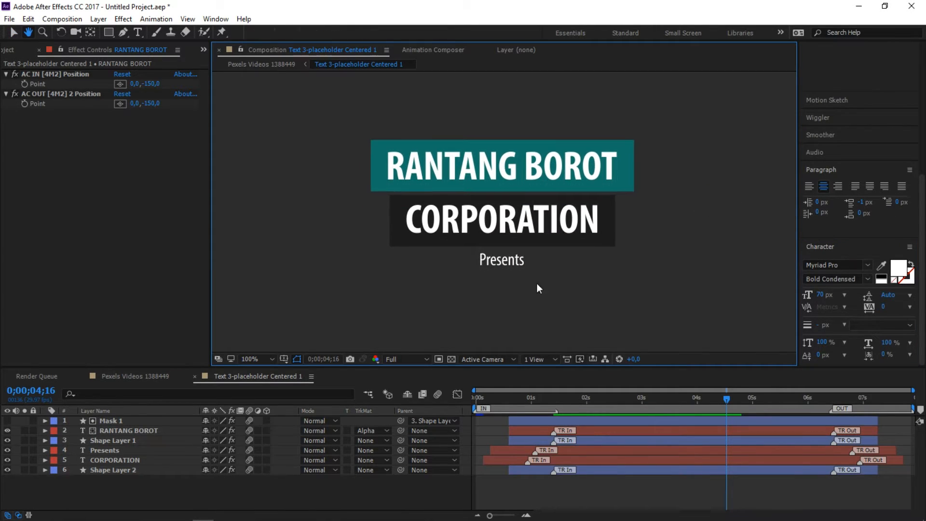
pyautogui.click(511, 261)
pyautogui.scroll(4, 867, 139)
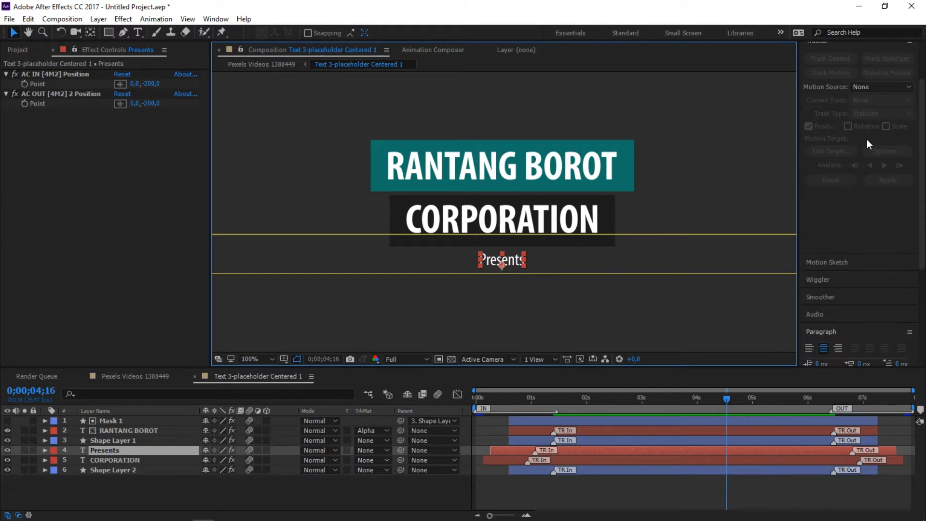
pyautogui.scroll(2, 867, 139)
pyautogui.click(852, 94)
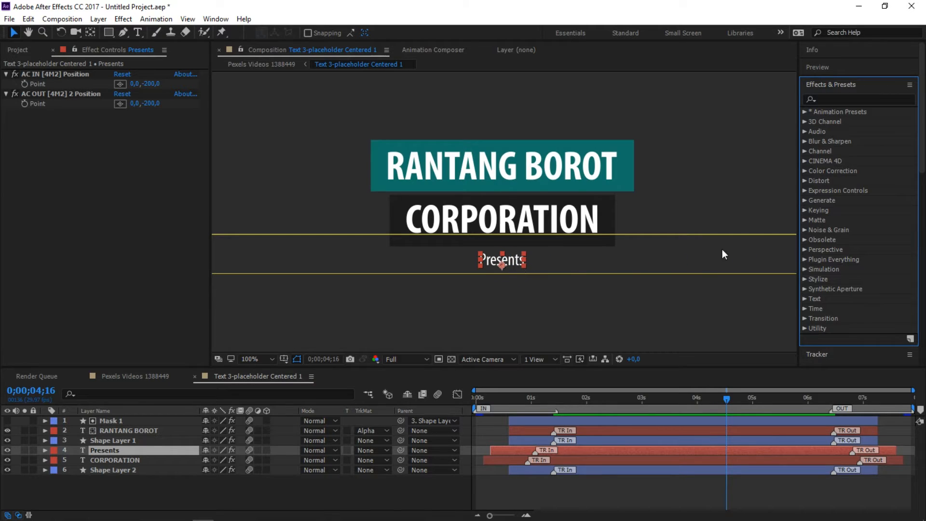
# Duplicate the dark box behind CORPORATION and move the copy down behind the Presents text.
pyautogui.click(493, 308)
pyautogui.click(393, 246)
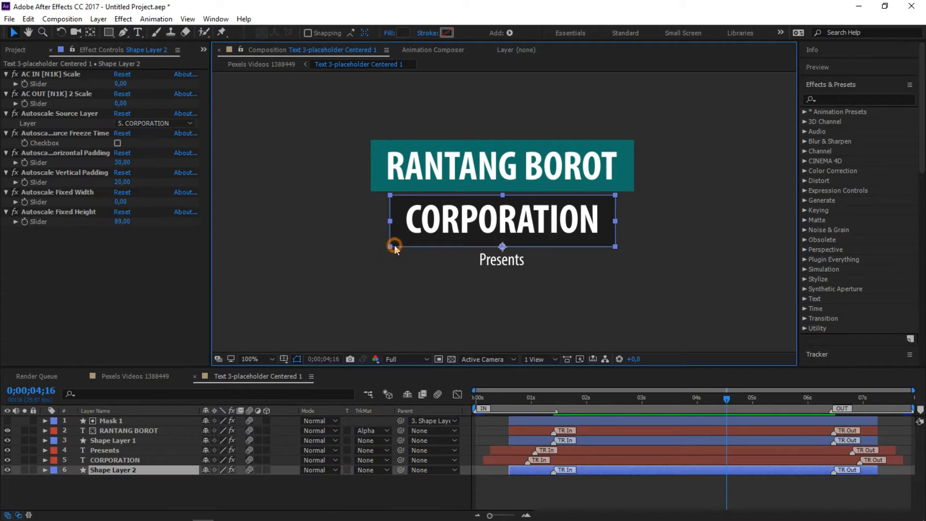
pyautogui.hotkey('ctrl', 'd')
pyautogui.moveTo(537, 229); pyautogui.dragTo(538, 255)
pyautogui.press('Return')
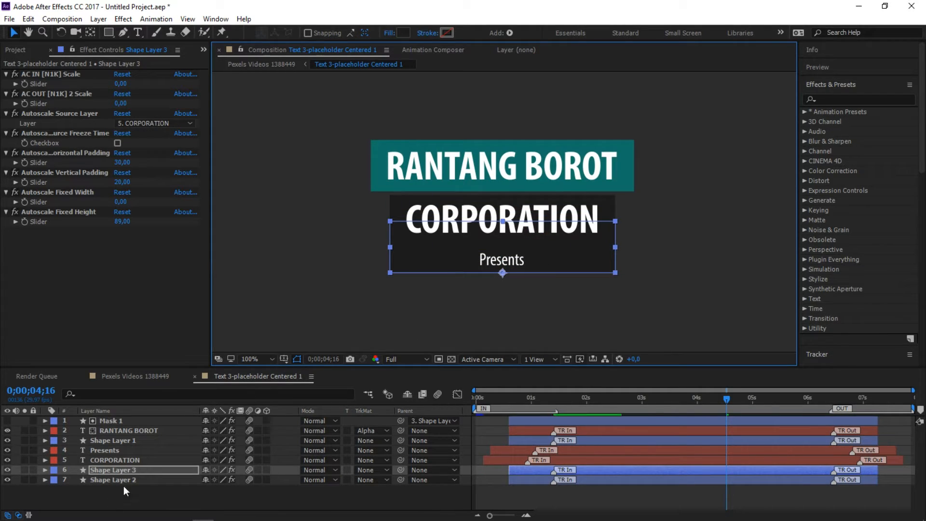
# Set the Autoscale Source Layer of the duplicated dark box to the Presents layer.
pyautogui.click(153, 124)
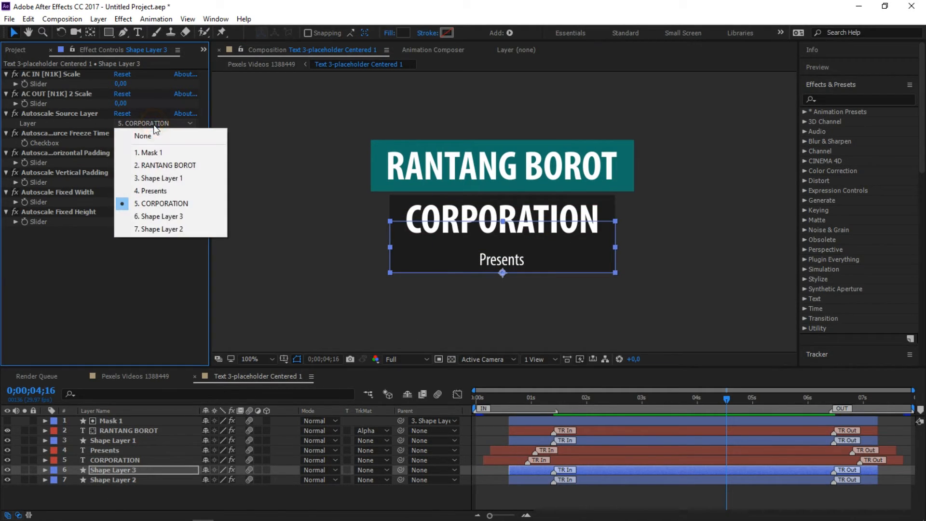
pyautogui.click(149, 192)
pyautogui.click(348, 280)
# Shrink the Presents box's height by lowering its upper edge until it clears the CORPORATION box.
pyautogui.click(533, 268)
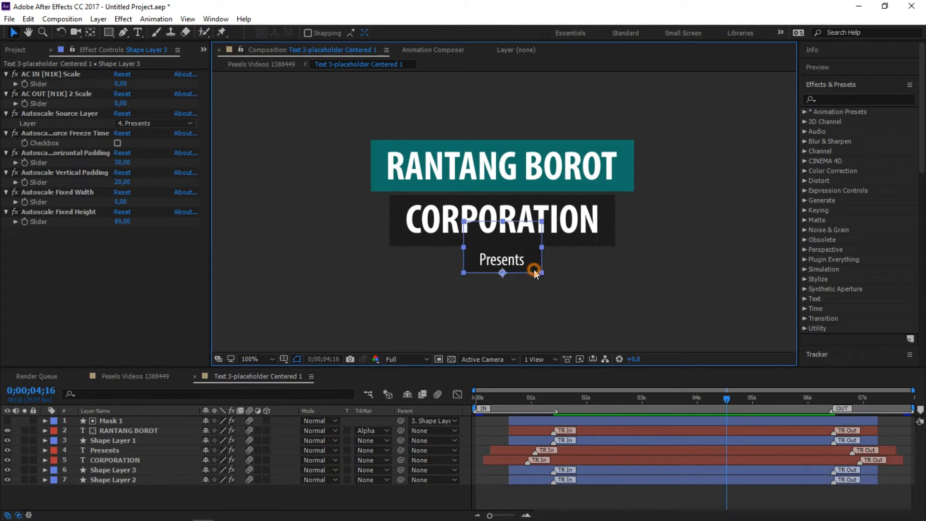
pyautogui.press('.')
pyautogui.moveTo(502, 231); pyautogui.dragTo(500, 293)
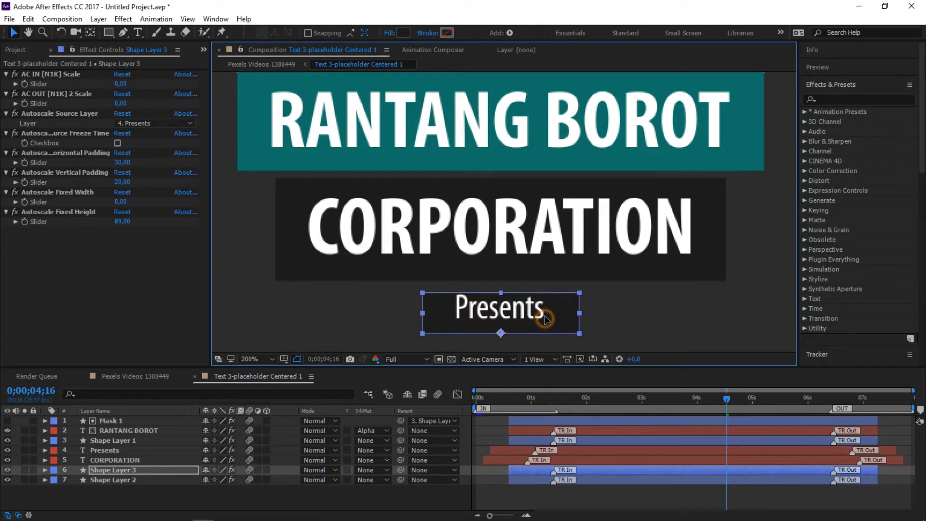
# Narrow the dark box behind Presents so it fits more closely around the text, and preview the title's intro.
pyautogui.moveTo(545, 319); pyautogui.dragTo(560, 310)
pyautogui.press(',')
pyautogui.click(637, 319)
pyautogui.moveTo(635, 398); pyautogui.dragTo(495, 412)
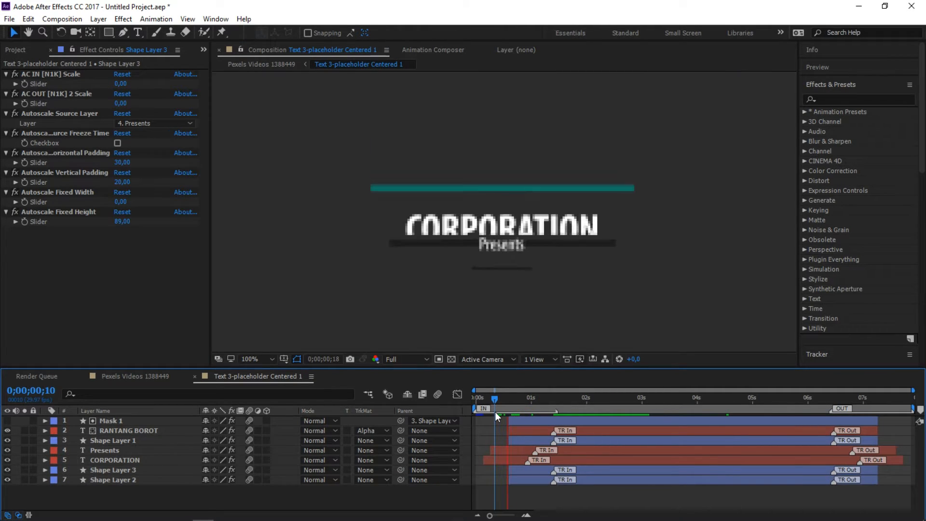
# Move the Presents text layer down the layer stack so it sits between Shape Layer 3 and Shape Layer 2.
pyautogui.moveTo(495, 412); pyautogui.dragTo(534, 413)
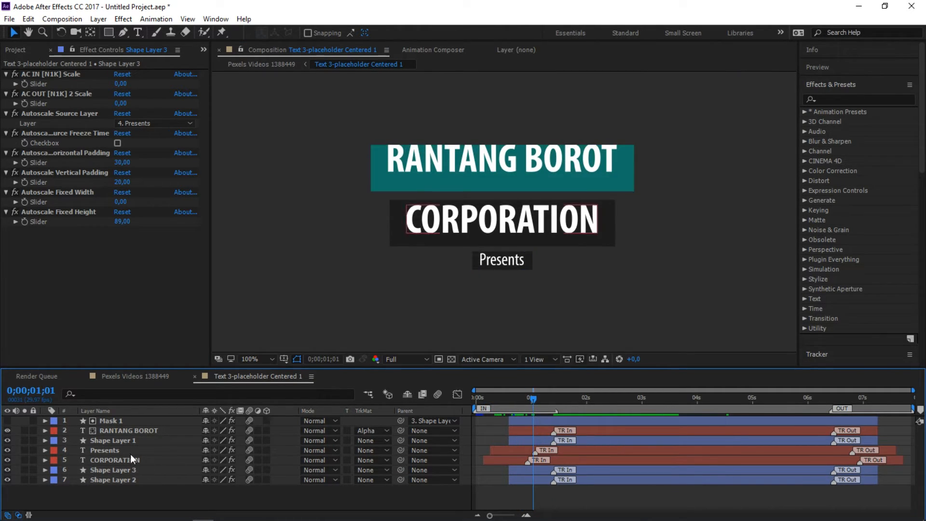
pyautogui.click(106, 452)
pyautogui.moveTo(120, 451); pyautogui.dragTo(123, 474)
pyautogui.click(519, 480)
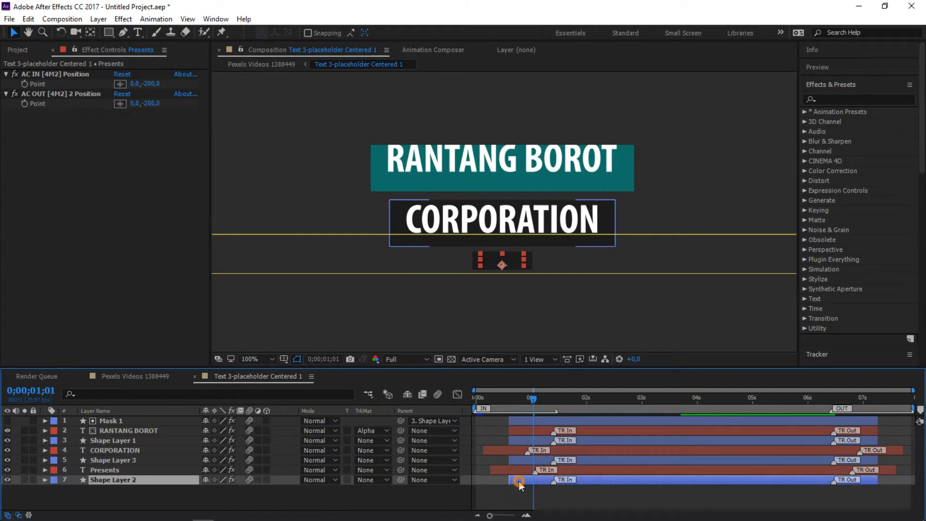
pyautogui.click(517, 467)
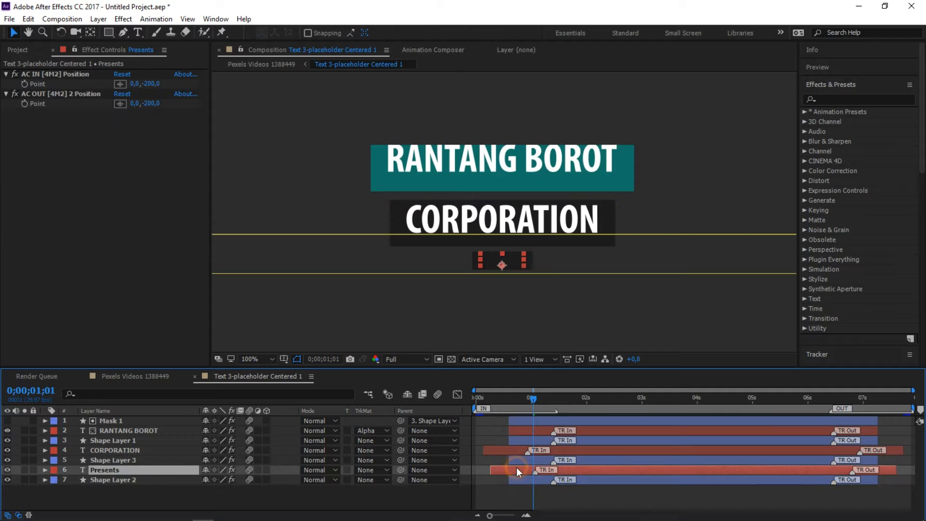
# Move Shape Layer 3 to the bottom of the layer stack, below Shape Layer 2.
pyautogui.click(180, 462)
pyautogui.moveTo(180, 463); pyautogui.dragTo(166, 484)
pyautogui.moveTo(525, 410); pyautogui.dragTo(508, 407)
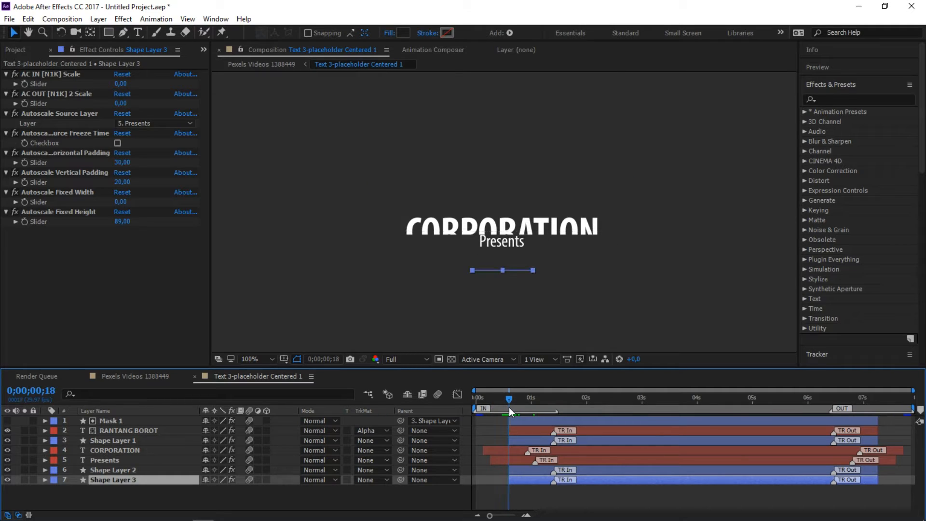
# Place the Presents text layer between Shape Layer 2 and Shape Layer 3, and check the title at 0;00;01;01.
pyautogui.click(501, 450)
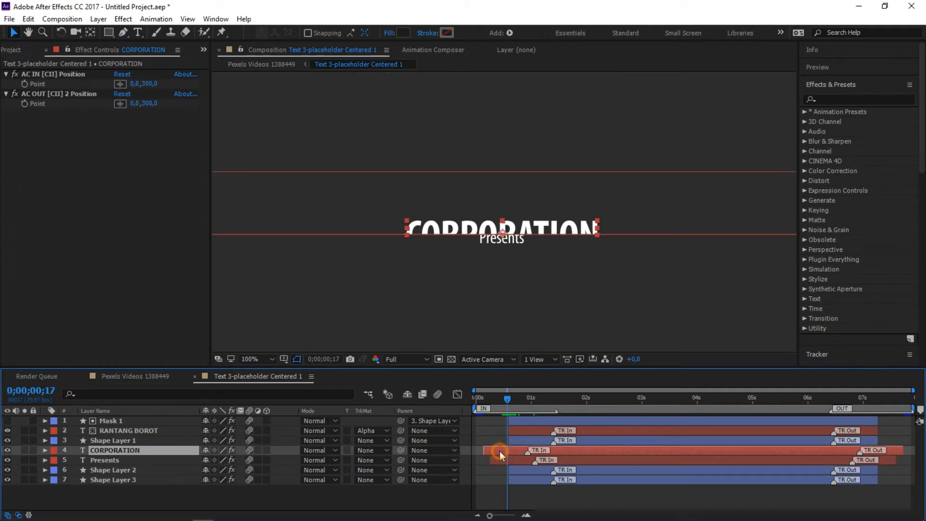
pyautogui.click(123, 461)
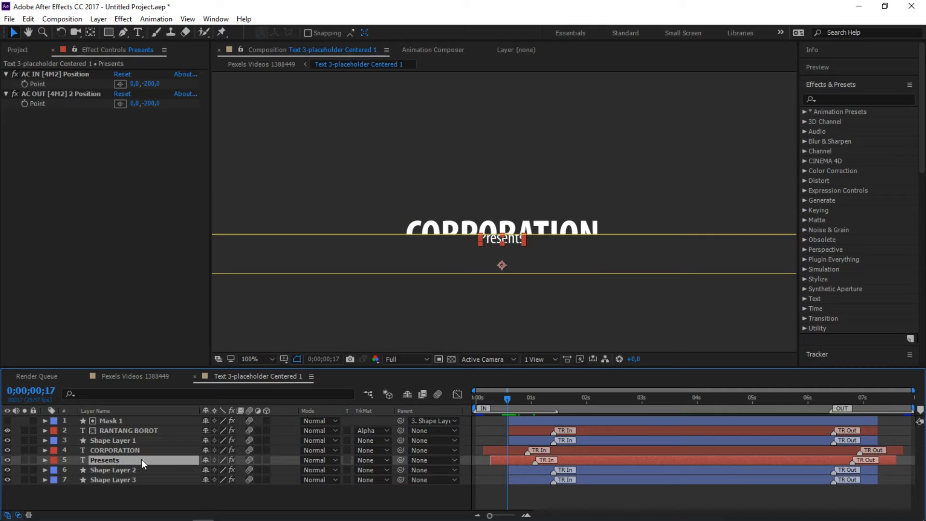
pyautogui.moveTo(128, 462); pyautogui.dragTo(129, 473)
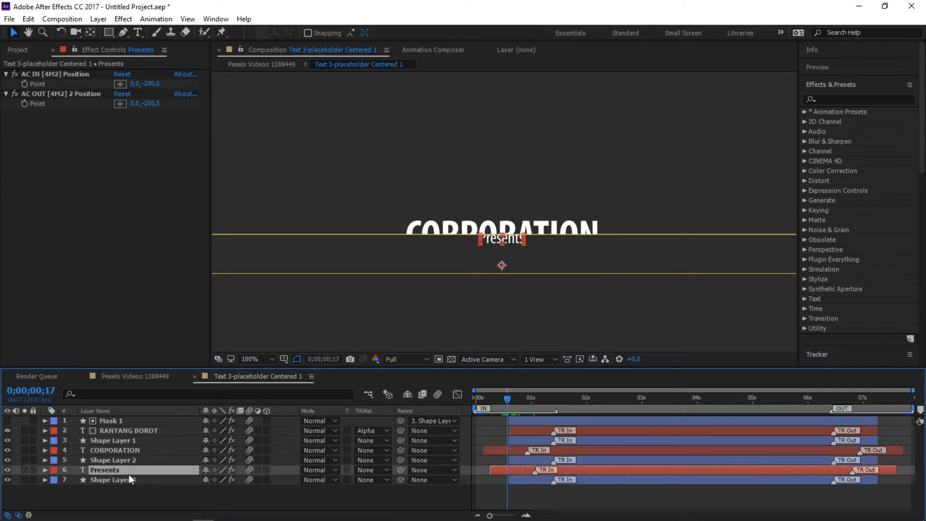
pyautogui.moveTo(508, 408); pyautogui.dragTo(533, 401)
pyautogui.click(557, 248)
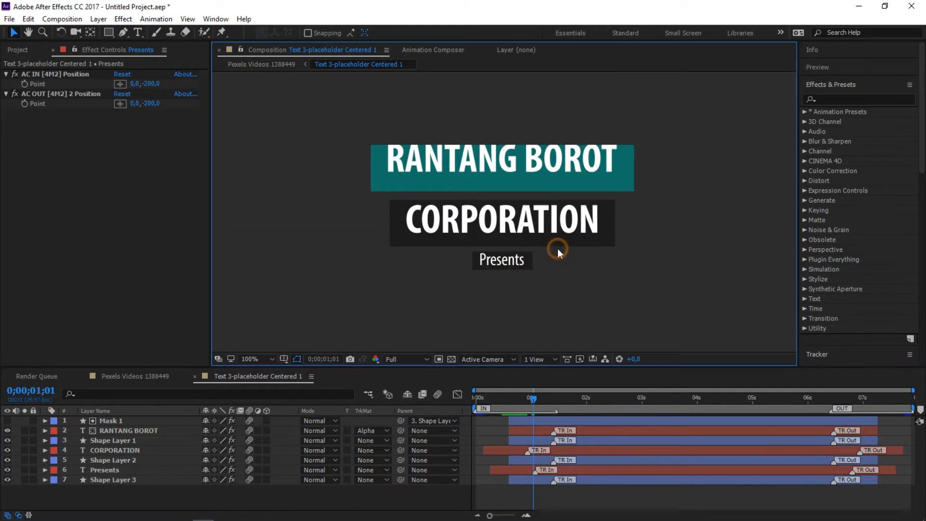
# Lower the upper edge of the Presents layer's mask until it lies just below the CORPORATION box.
pyautogui.click(513, 468)
pyautogui.click(566, 262)
pyautogui.click(509, 471)
pyautogui.press(',')
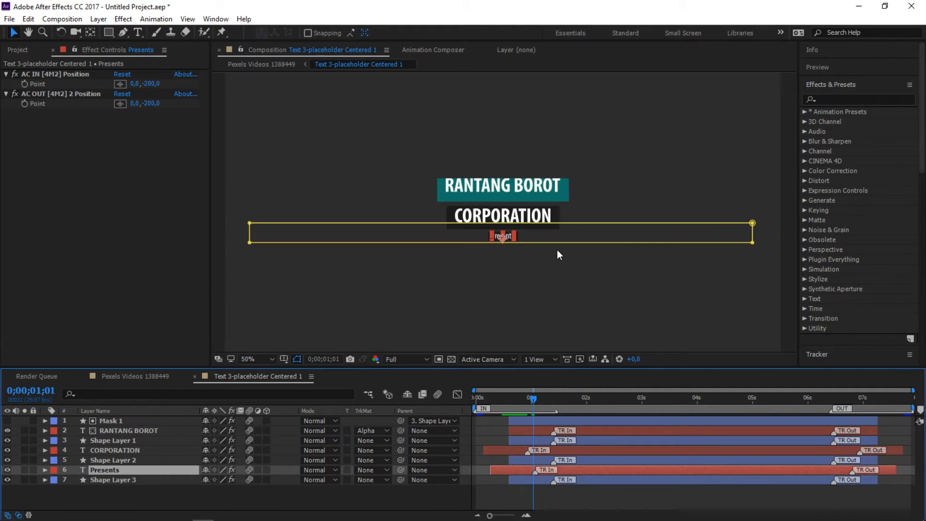
pyautogui.click(123, 32)
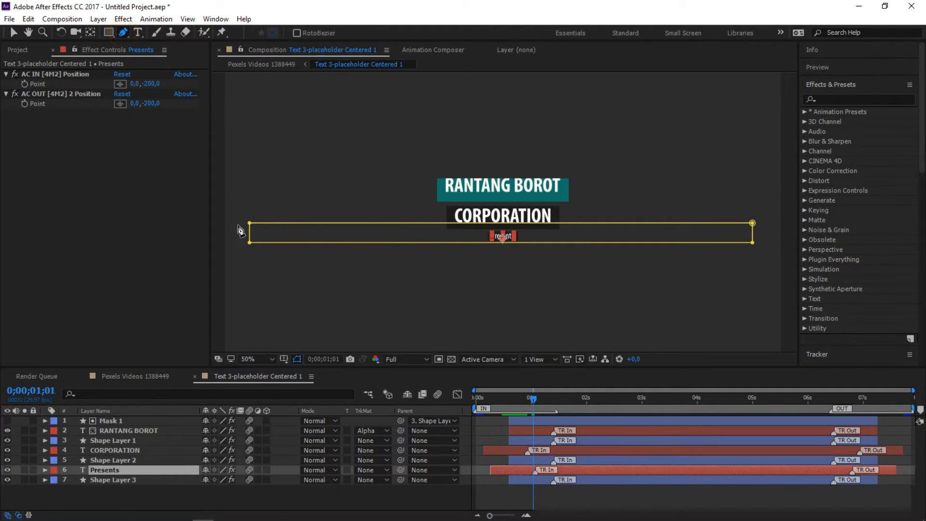
pyautogui.click(249, 224)
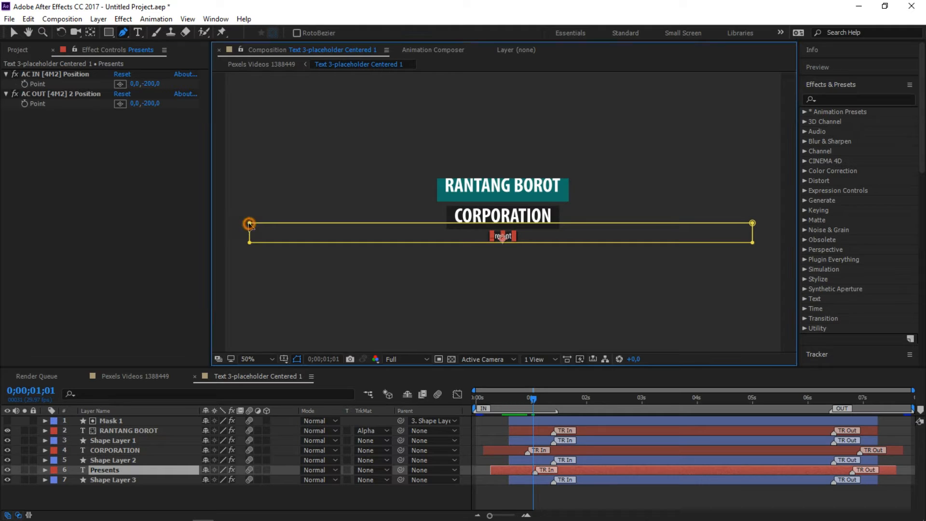
pyautogui.click(753, 223)
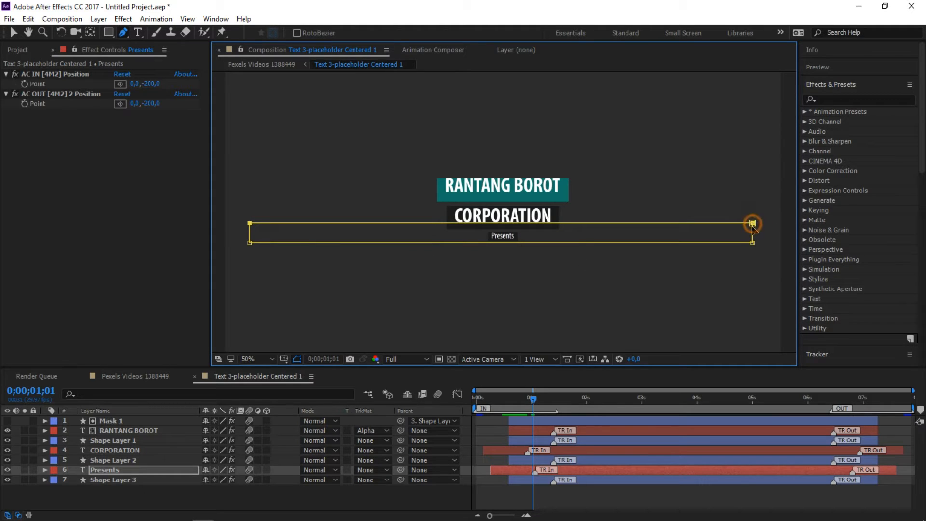
pyautogui.hotkey('shift', 'Down')
pyautogui.hotkey('shift', 'Down')
pyautogui.hotkey('shift', 'Down')
pyautogui.press('.')
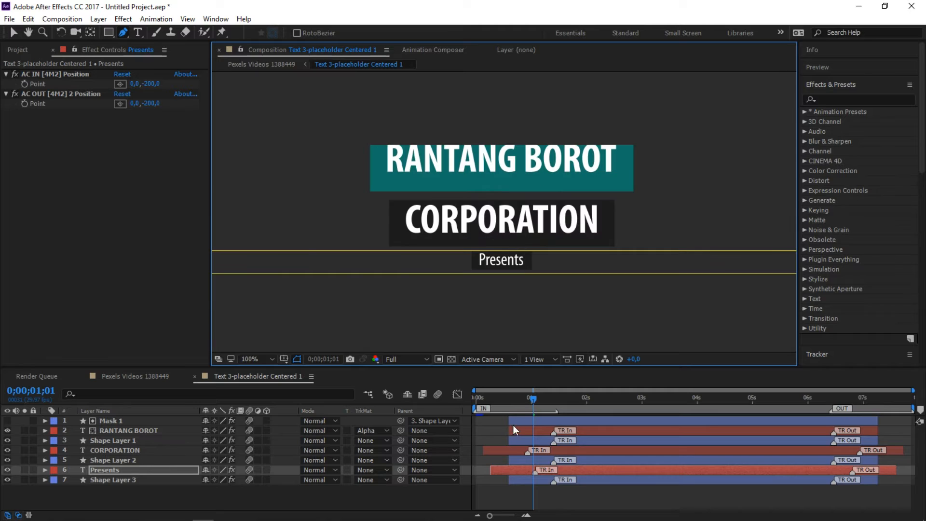
# Deselect the mask and preview the title's intro animation from about 0;00;00;12 to check how Presents appears.
pyautogui.moveTo(522, 403); pyautogui.dragTo(561, 399)
pyautogui.click(13, 33)
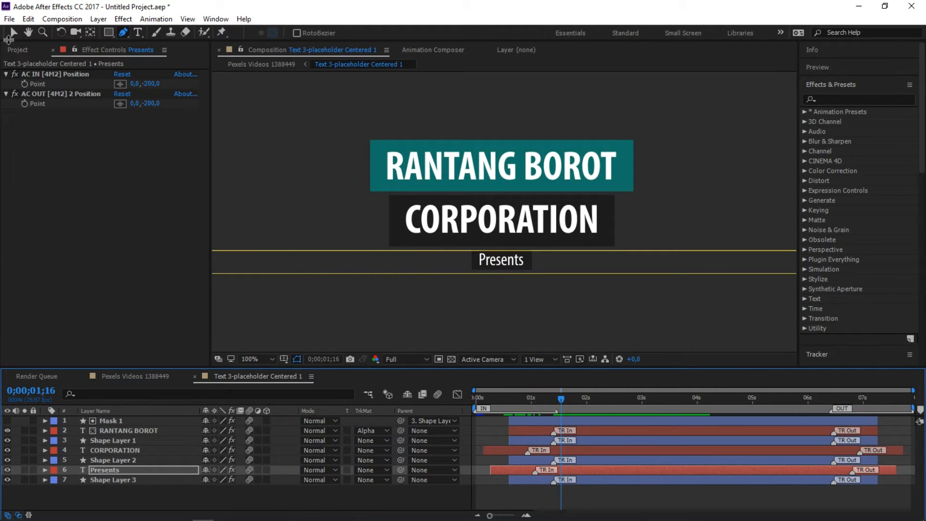
pyautogui.click(361, 300)
pyautogui.click(499, 318)
pyautogui.moveTo(488, 401); pyautogui.dragTo(499, 408)
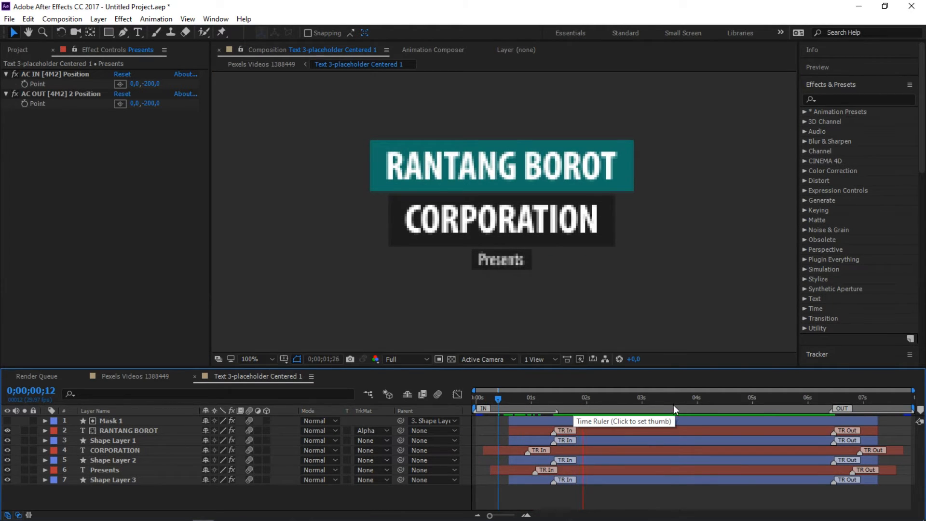
pyautogui.click(629, 406)
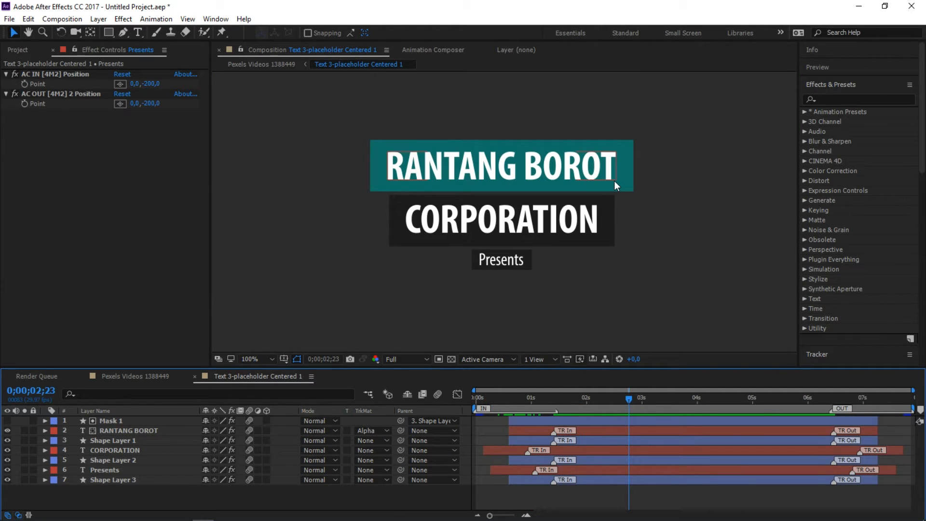
# Change the RANTANG BOROT text's font to Montserrat with the Bold style.
pyautogui.click(533, 164)
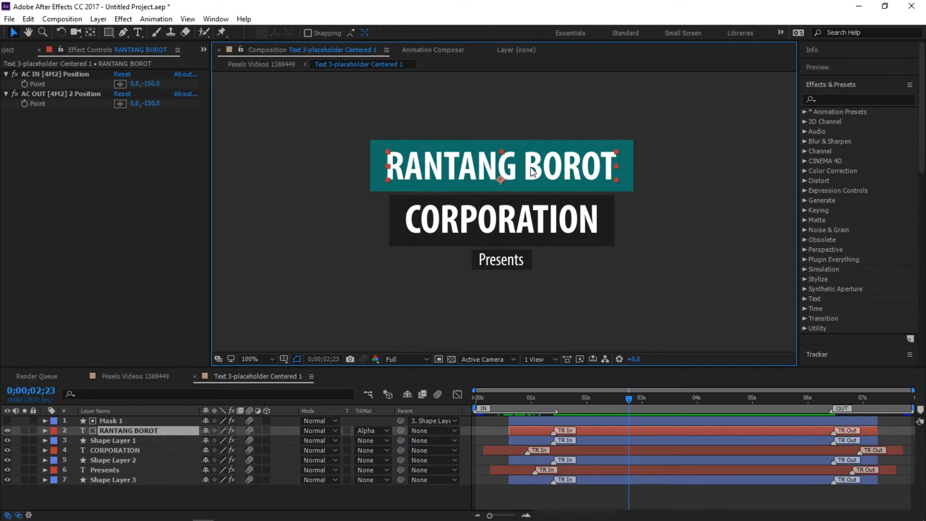
pyautogui.click(856, 87)
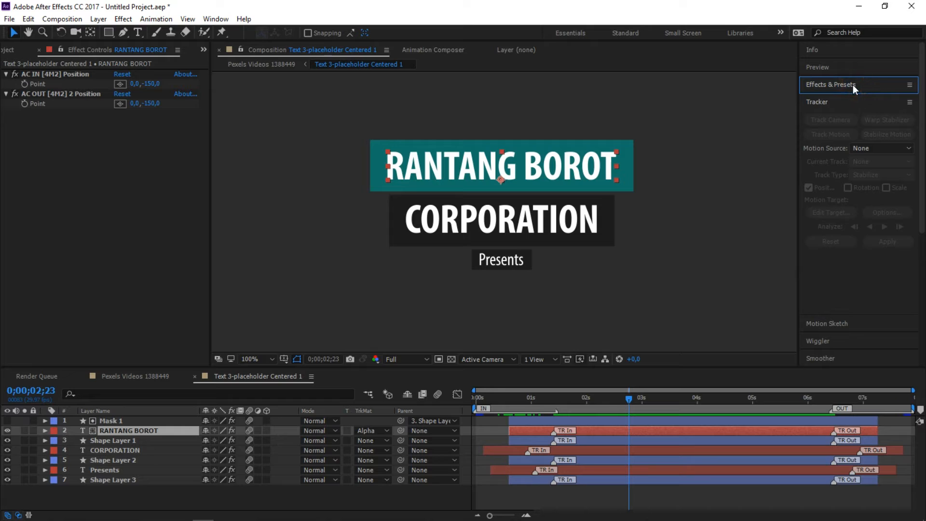
pyautogui.click(831, 104)
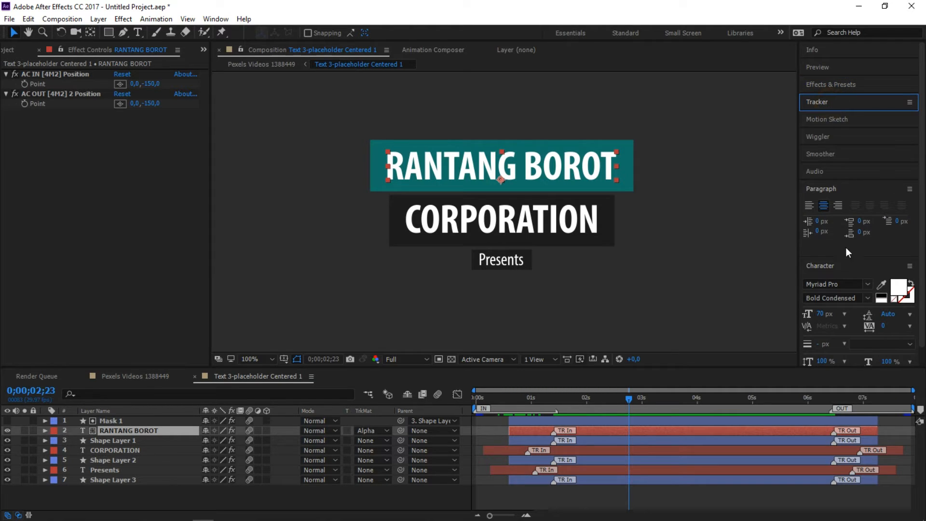
pyautogui.click(841, 284)
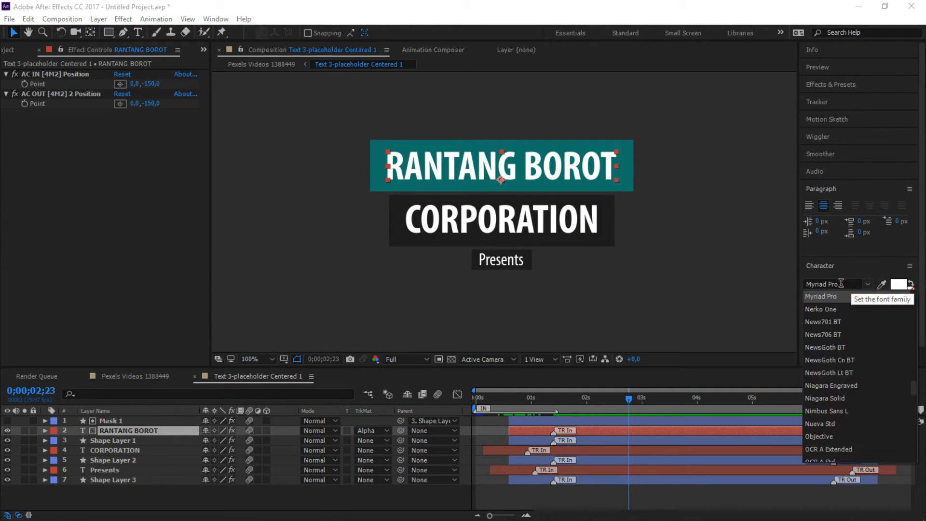
pyautogui.click(840, 284)
pyautogui.write('Mon')
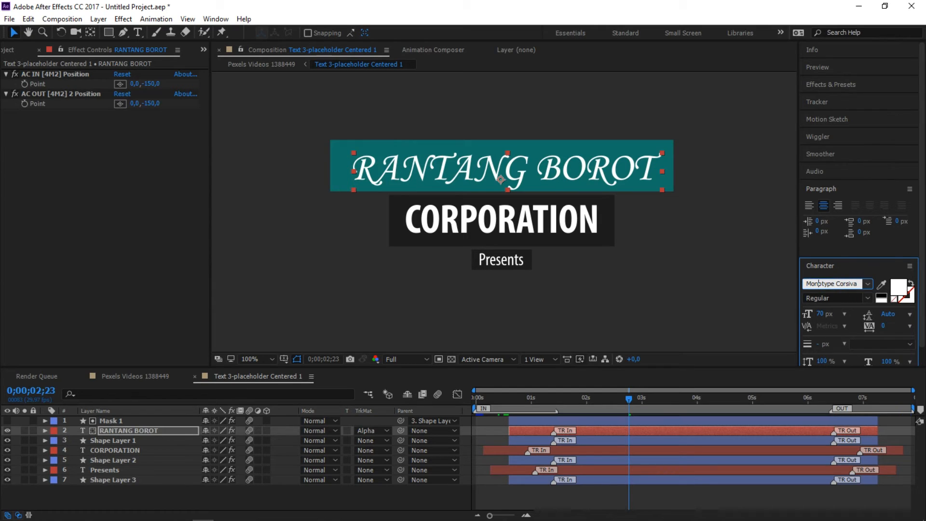
pyautogui.write('tserrat')
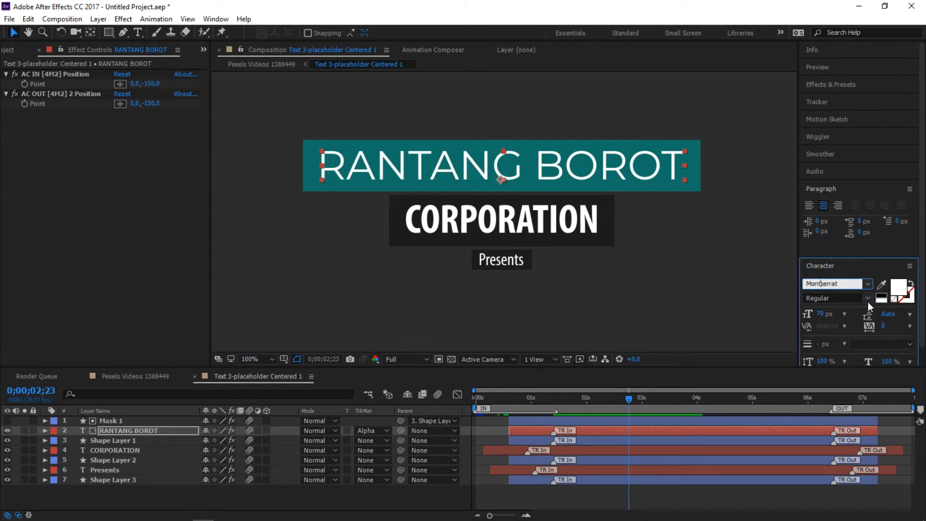
pyautogui.click(868, 298)
pyautogui.click(837, 220)
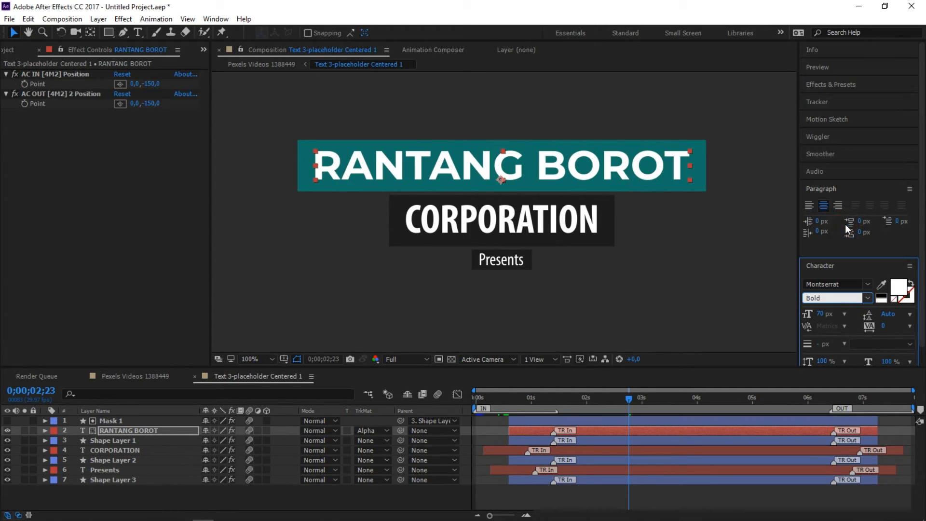
# Change the CORPORATION text's font to Montserrat with the SemiBold style.
pyautogui.click(581, 218)
pyautogui.click(818, 284)
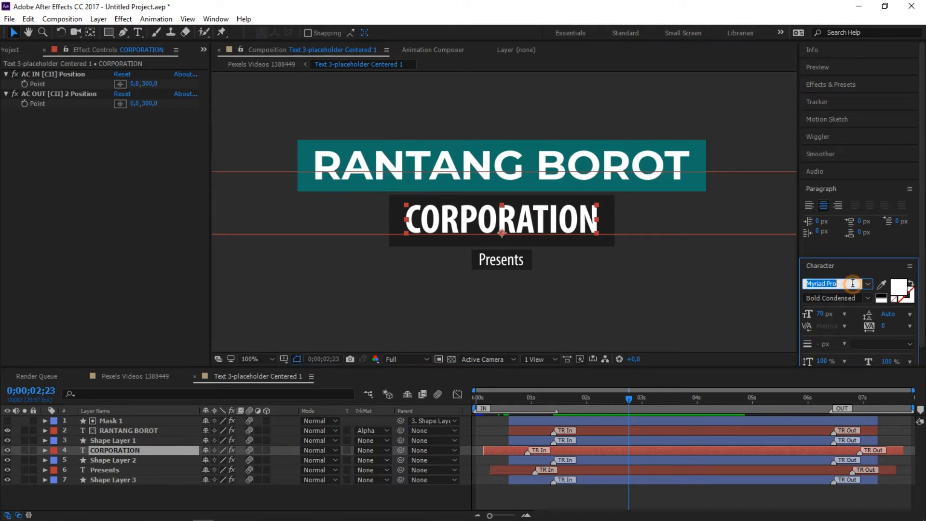
pyautogui.write('Montserrat')
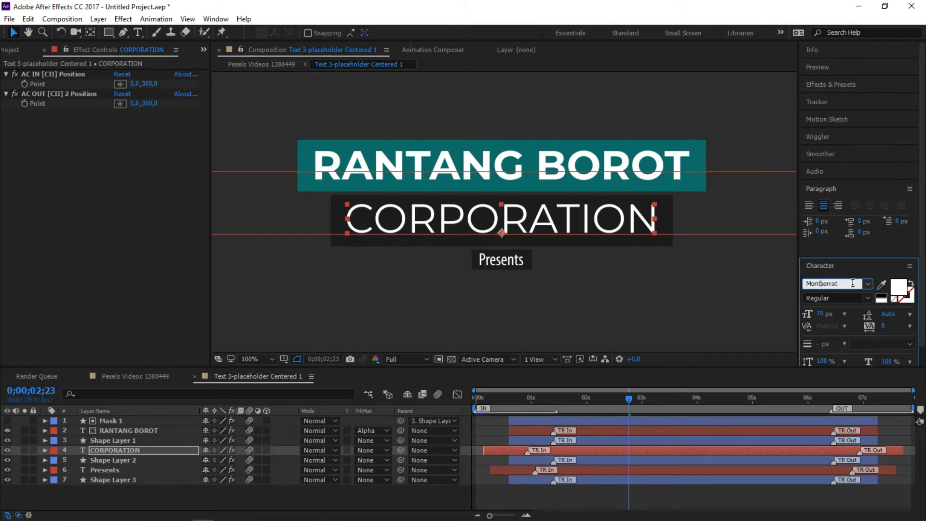
pyautogui.click(867, 298)
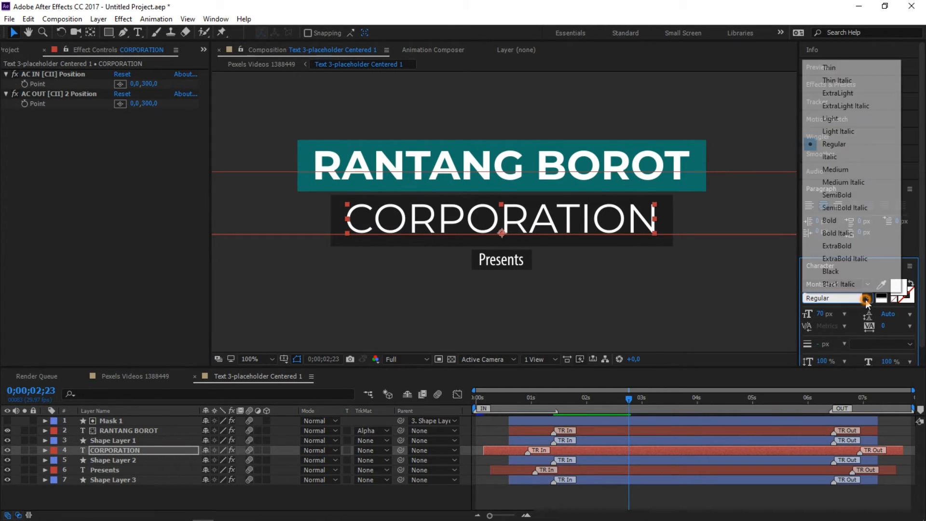
pyautogui.click(844, 195)
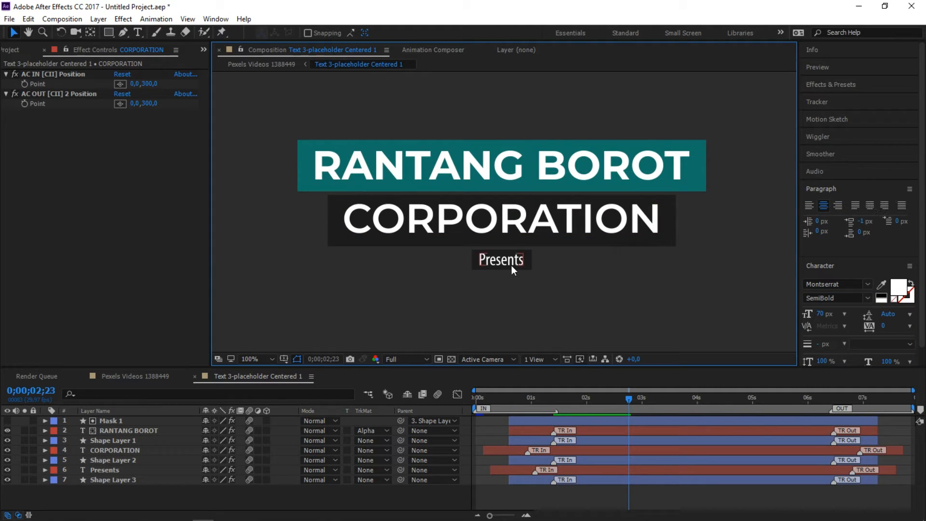
# Change the Presents text's font to Sacramento and check the complete title.
pyautogui.click(488, 264)
pyautogui.click(867, 285)
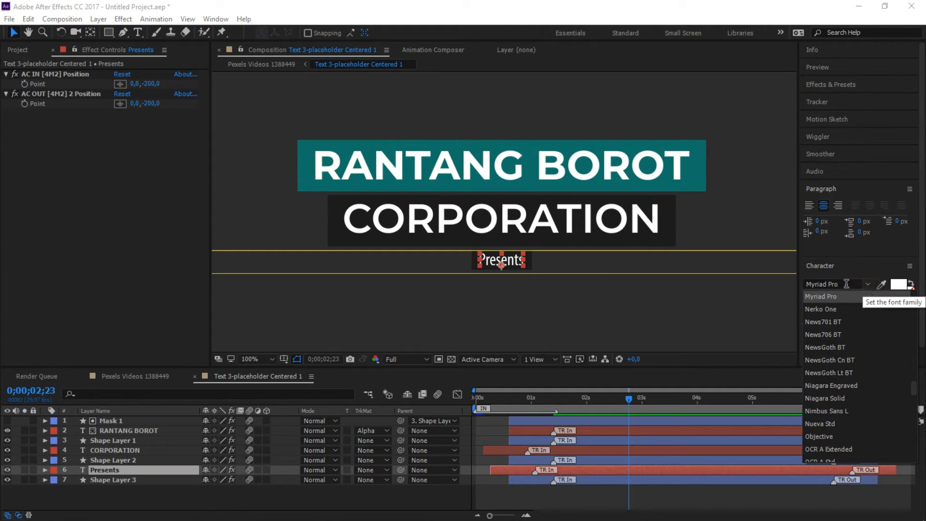
pyautogui.click(847, 284)
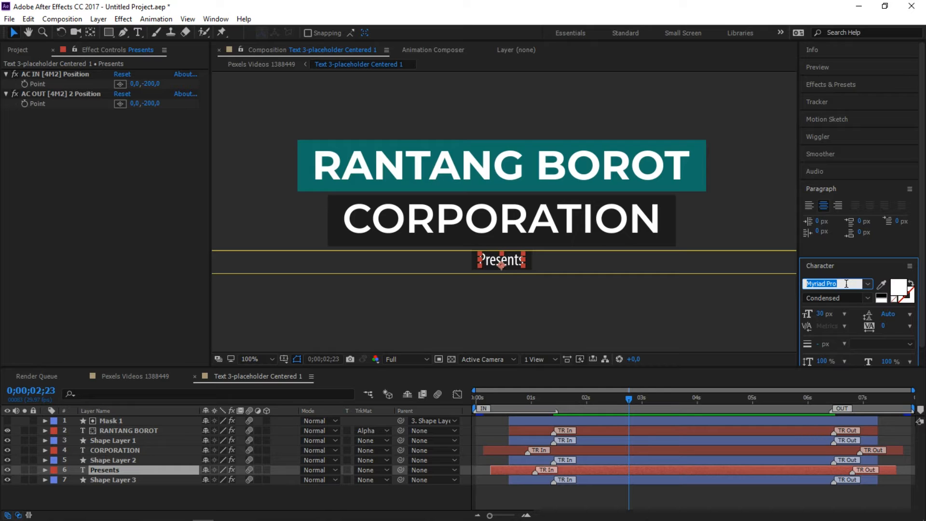
pyautogui.write('Sacramento')
pyautogui.click(708, 297)
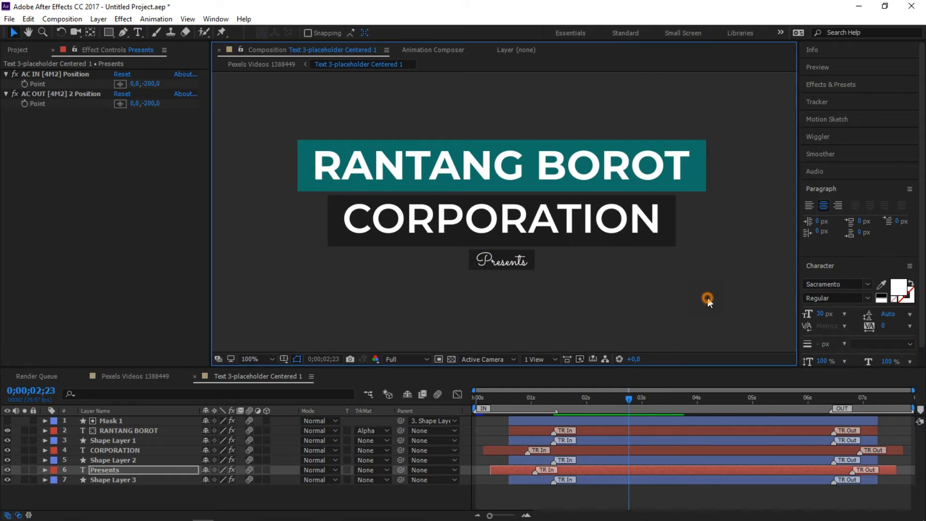
pyautogui.press(',')
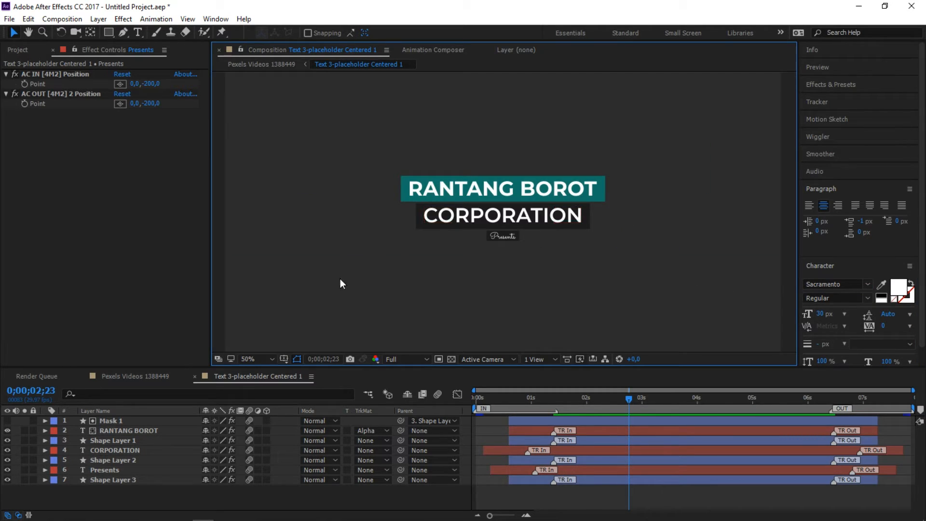
pyautogui.press('.')
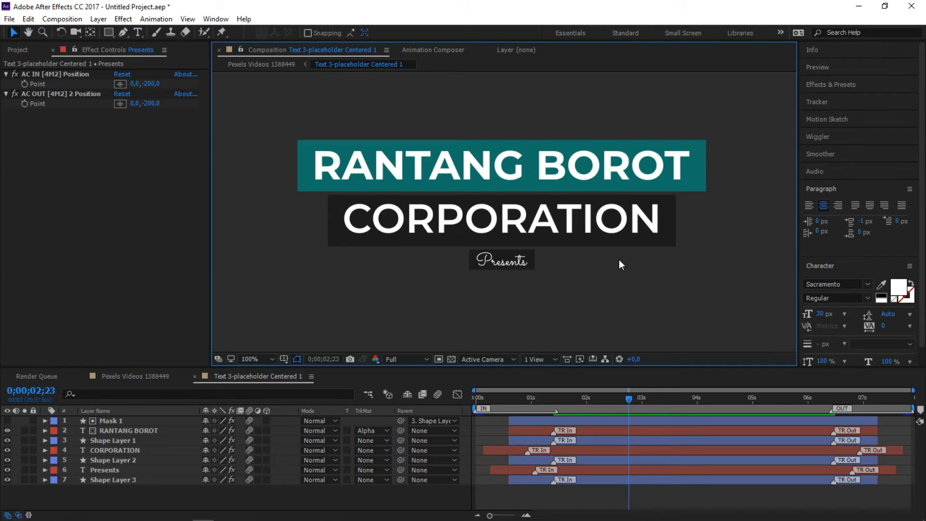
# Switch to the Pexels Videos 1388449 composition and go to its first frame with the whole frame in view.
pyautogui.press(',')
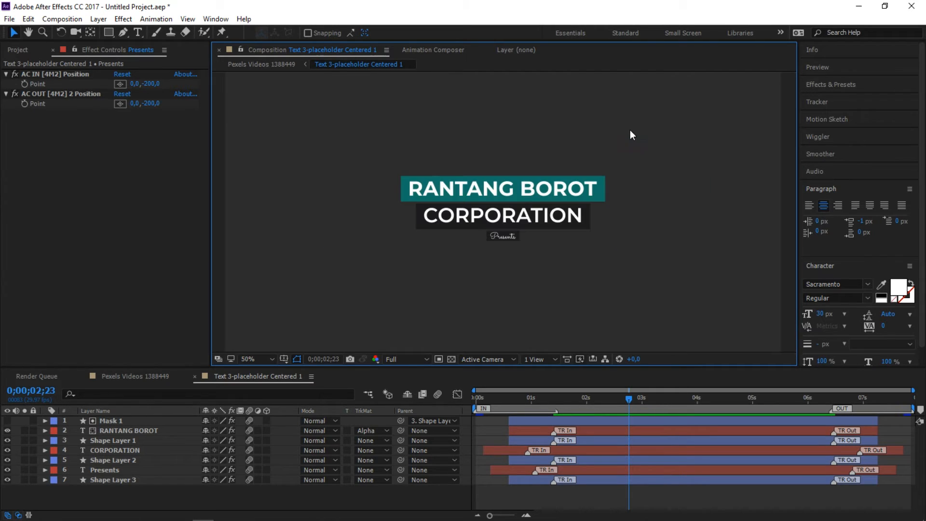
pyautogui.click(142, 376)
pyautogui.moveTo(516, 399); pyautogui.dragTo(448, 404)
pyautogui.scroll(-2, 517, 183)
pyautogui.click(693, 239)
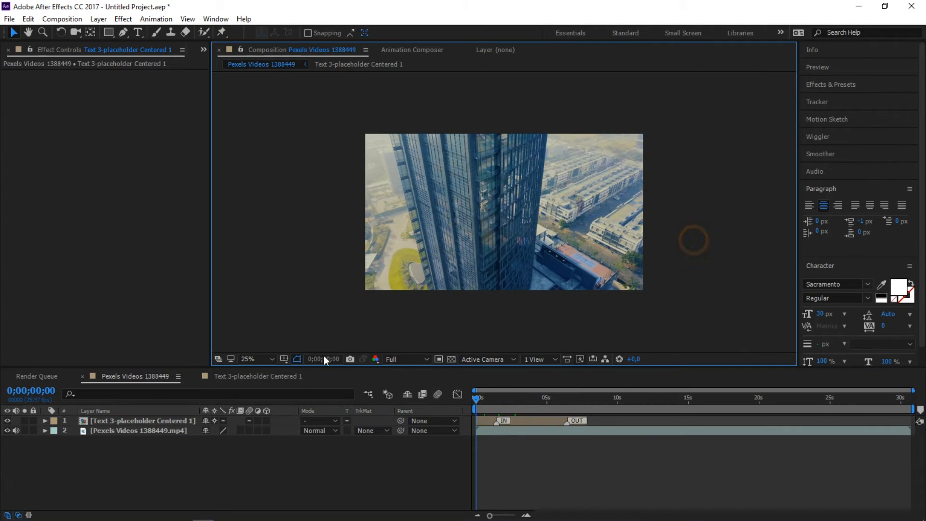
# Fit the whole frame to the viewer and preview the title animation from the first frame.
pyautogui.click(270, 359)
pyautogui.click(264, 150)
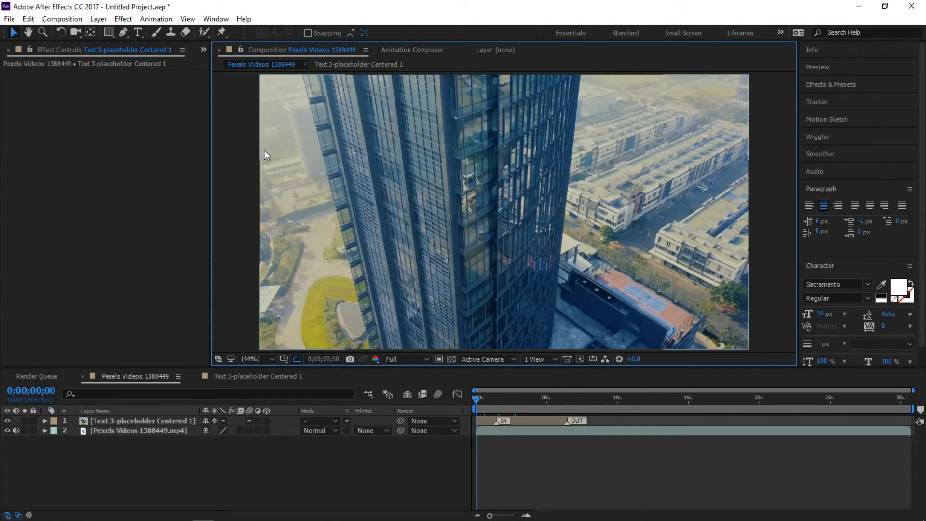
pyautogui.press('space')
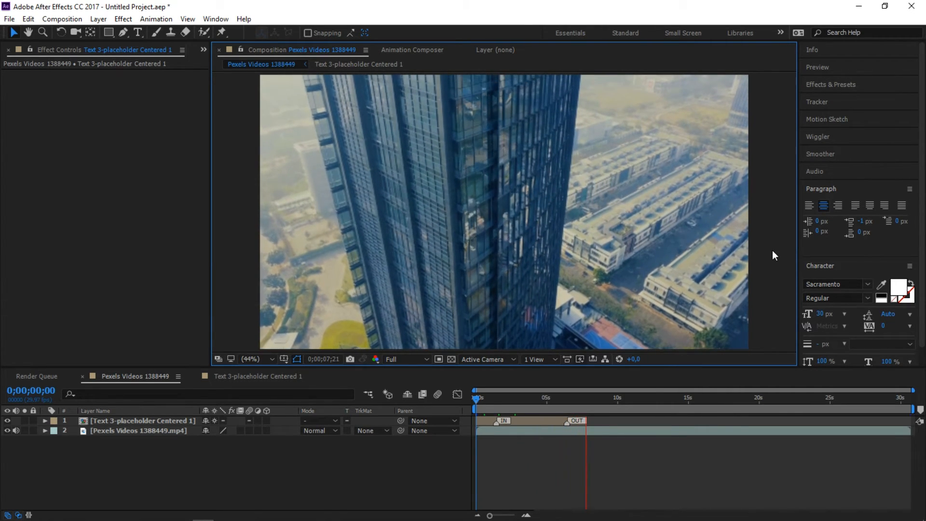
pyautogui.press('space')
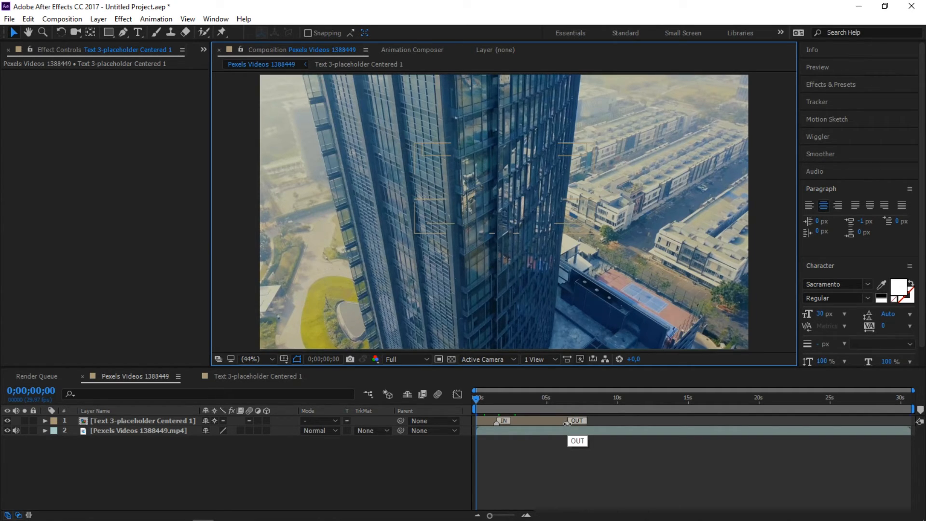
# Move the title layer's OUT marker earlier, to about 3 seconds.
pyautogui.moveTo(567, 423); pyautogui.dragTo(529, 426)
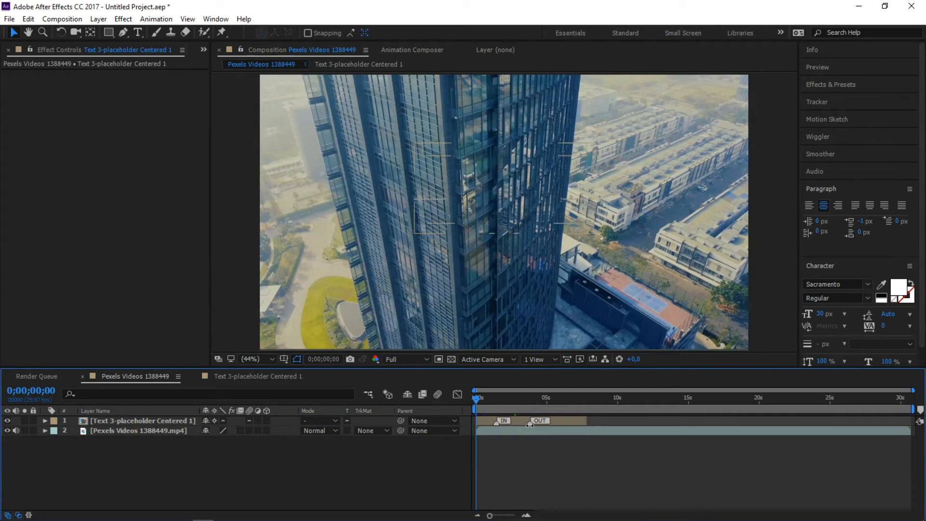
pyautogui.moveTo(530, 425); pyautogui.dragTo(521, 425)
pyautogui.moveTo(583, 423); pyautogui.dragTo(583, 423)
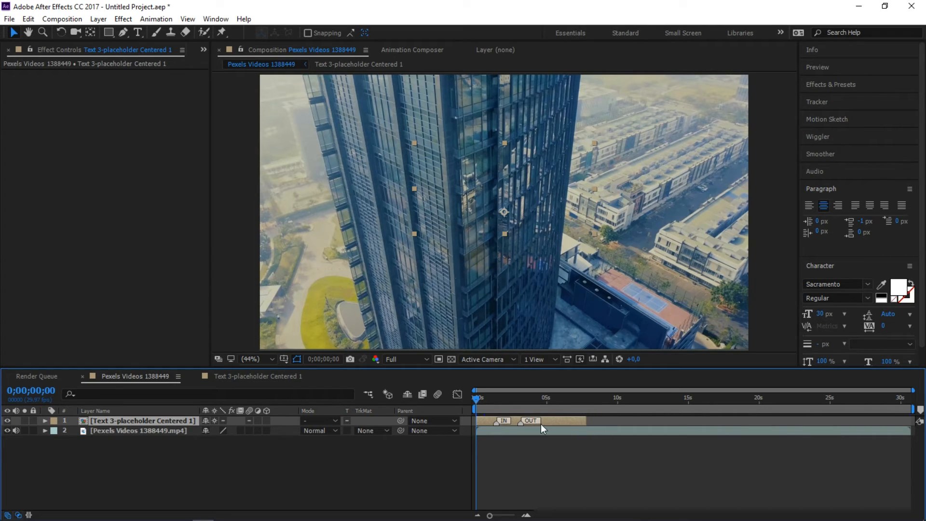
pyautogui.moveTo(521, 423); pyautogui.dragTo(526, 423)
pyautogui.click(535, 452)
pyautogui.moveTo(527, 423); pyautogui.dragTo(522, 423)
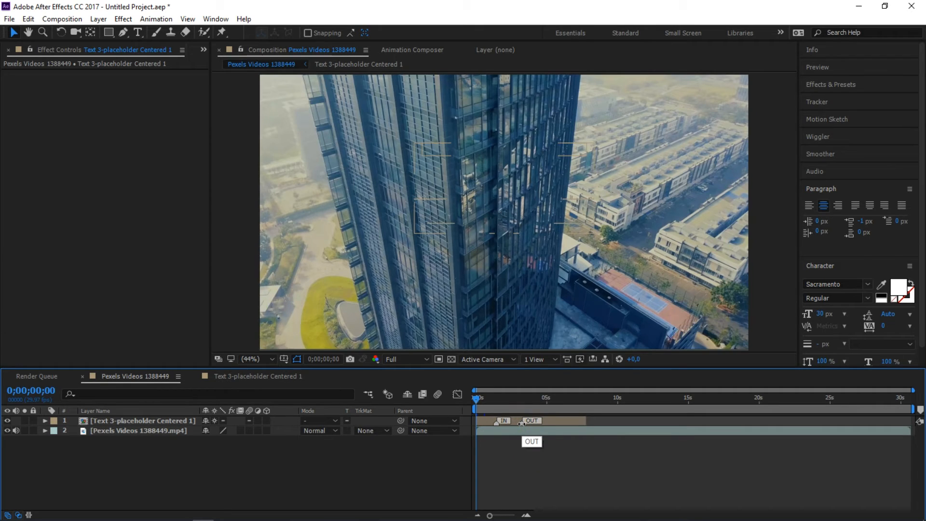
# Set the current time to 0;00;03;02 and preview the title's exit animation.
pyautogui.click(519, 402)
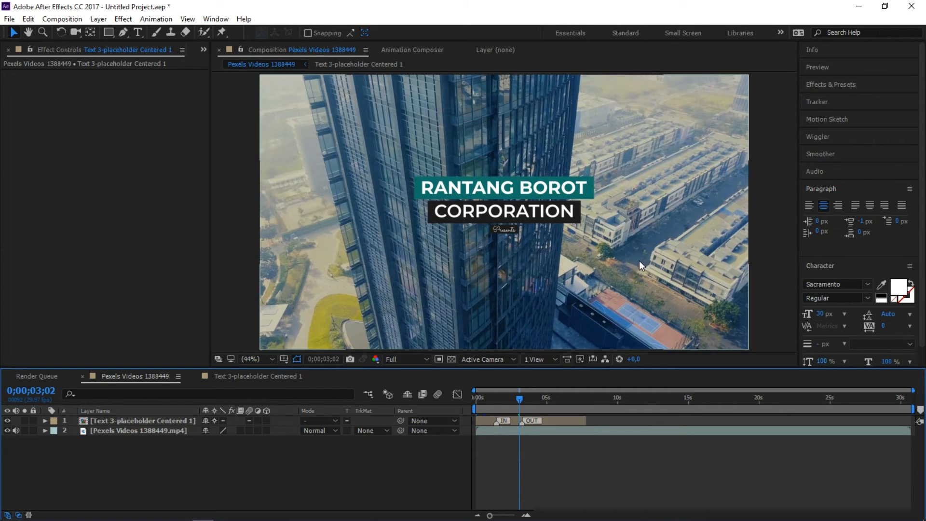
pyautogui.press('space')
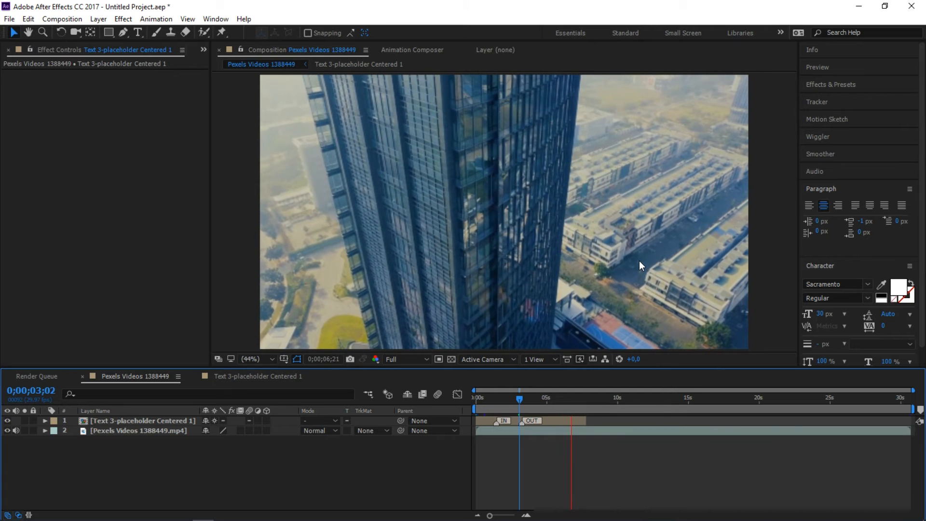
pyautogui.click(638, 261)
pyautogui.press('space')
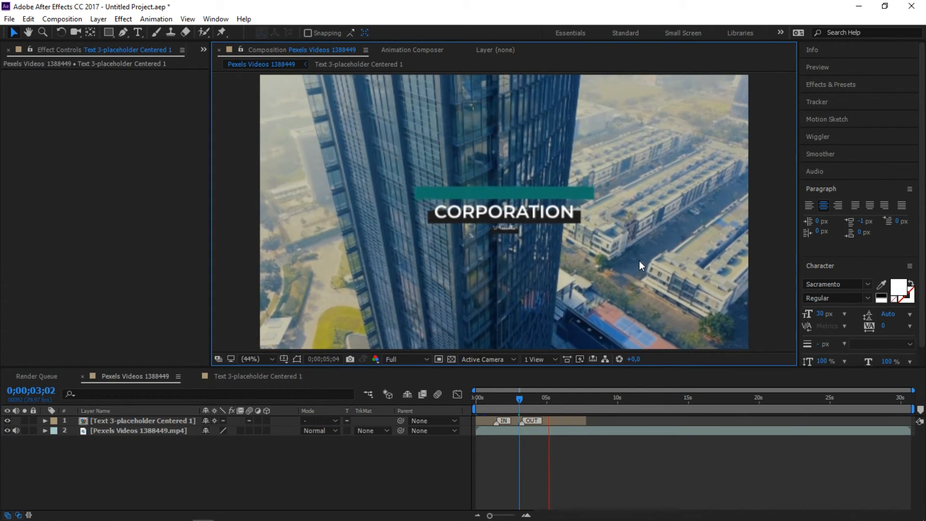
pyautogui.press('space')
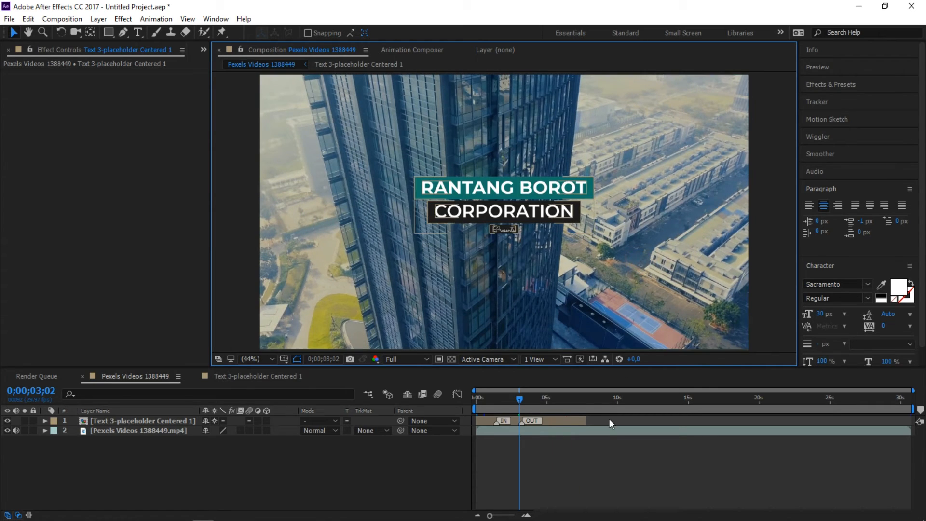
# Trim the end of the title layer to about 4.7 seconds and preview the exit from 0;00;03;02.
pyautogui.click(581, 423)
pyautogui.moveTo(584, 420); pyautogui.dragTo(543, 424)
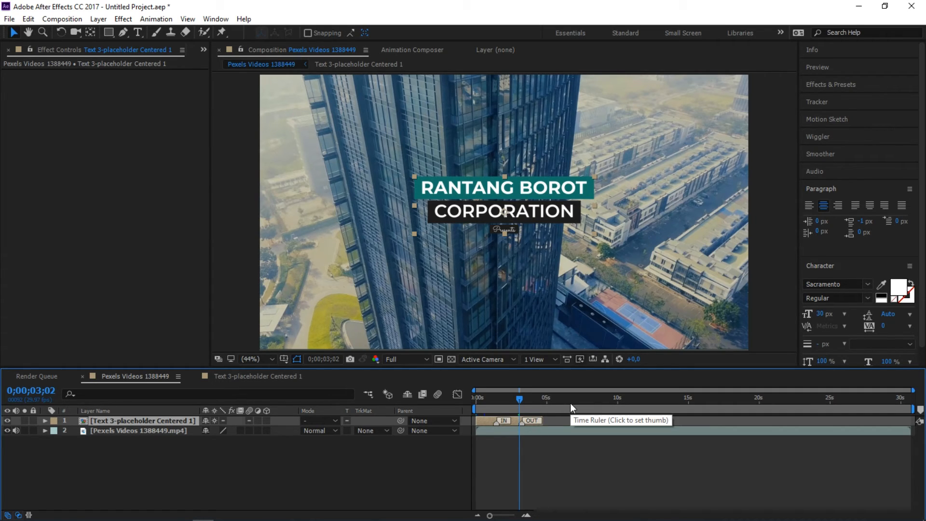
pyautogui.press('space')
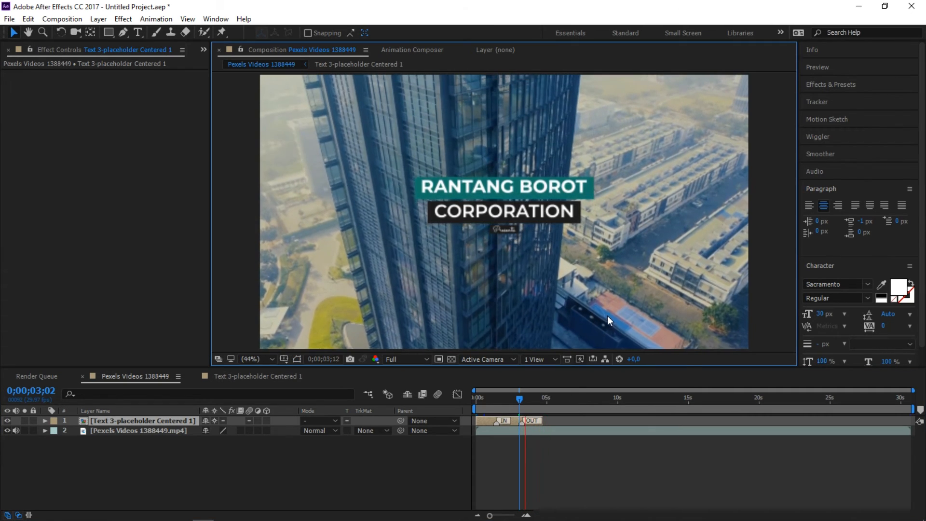
pyautogui.click(519, 400)
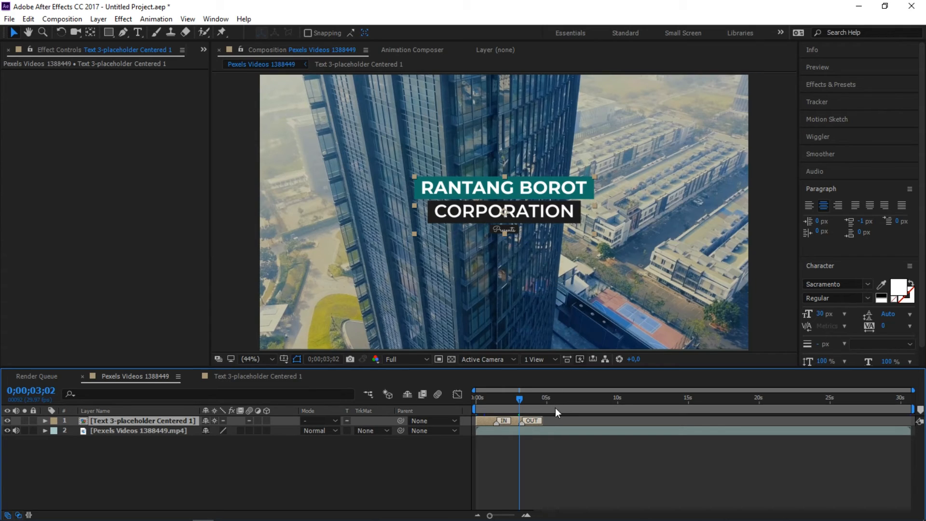
# Retime the title layer to end at about 6.5 s with IN at about 2 s and OUT at about 4 s, and preview it from the first frame.
pyautogui.moveTo(547, 424); pyautogui.dragTo(562, 425)
pyautogui.moveTo(524, 422)
pyautogui.mouseDown()
pyautogui.moveTo(538, 423)
pyautogui.moveTo(508, 423)
pyautogui.mouseUp()
pyautogui.moveTo(502, 404); pyautogui.dragTo(462, 401)
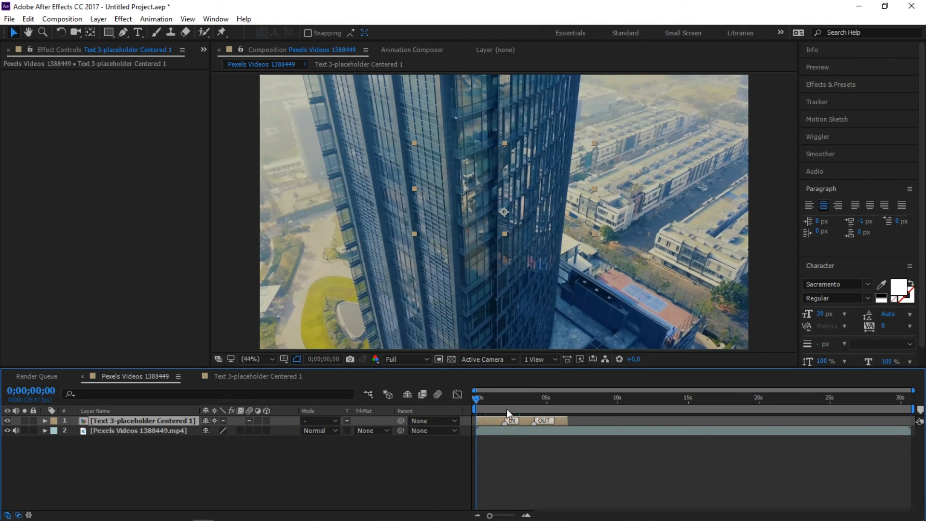
pyautogui.press('space')
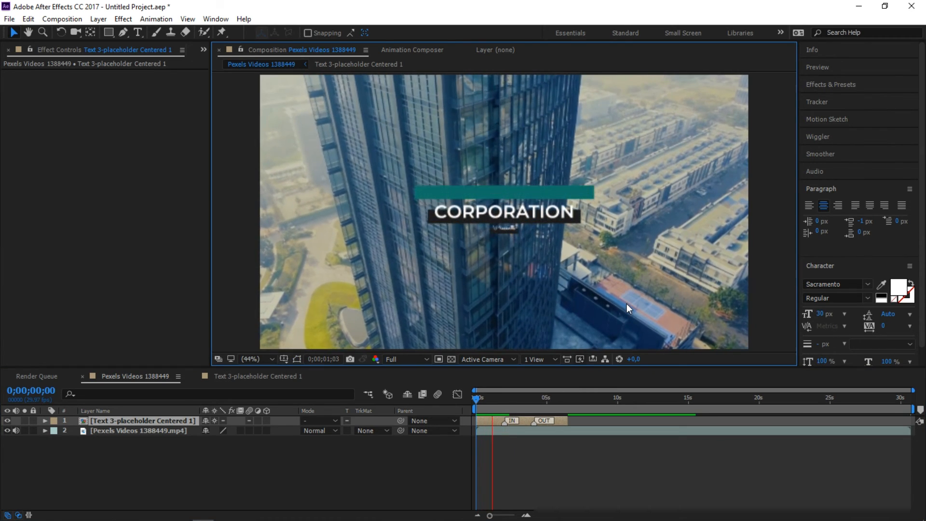
pyautogui.press('space')
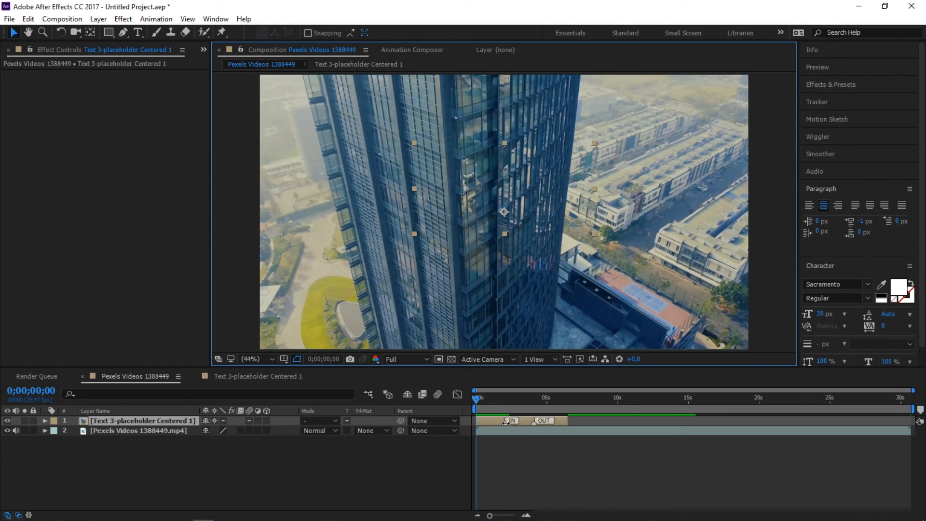
# Try the IN marker at about 0.4 seconds in a preview, settle it at about 1.6 seconds and return to the first frame.
pyautogui.moveTo(505, 423); pyautogui.dragTo(481, 425)
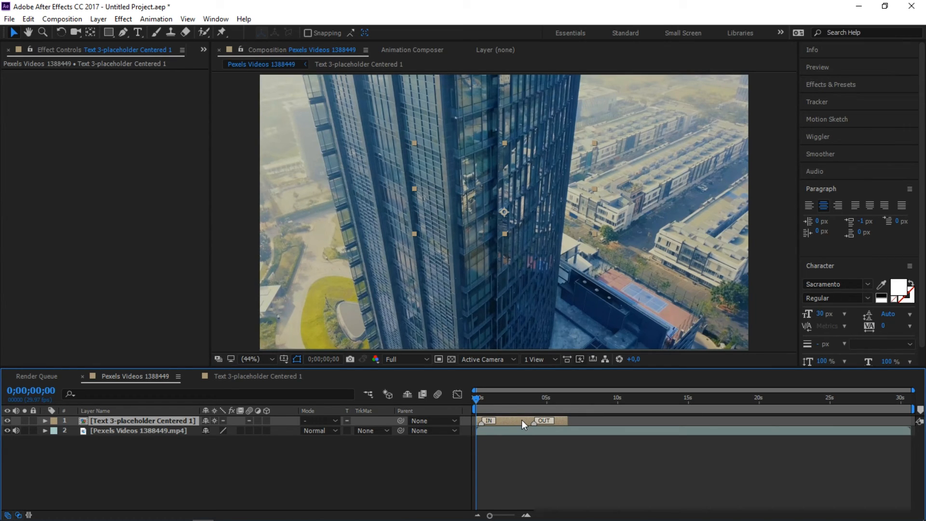
pyautogui.press('space')
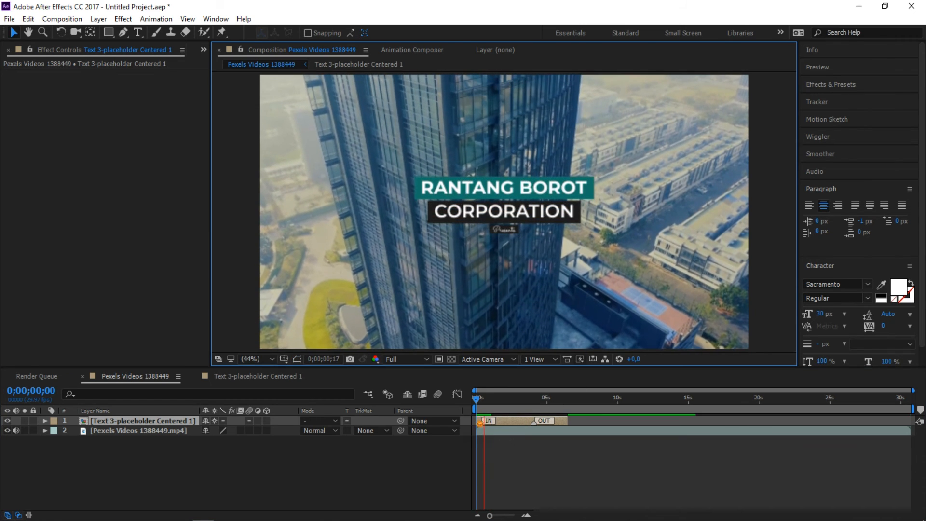
pyautogui.moveTo(482, 421); pyautogui.dragTo(499, 421)
pyautogui.click(497, 401)
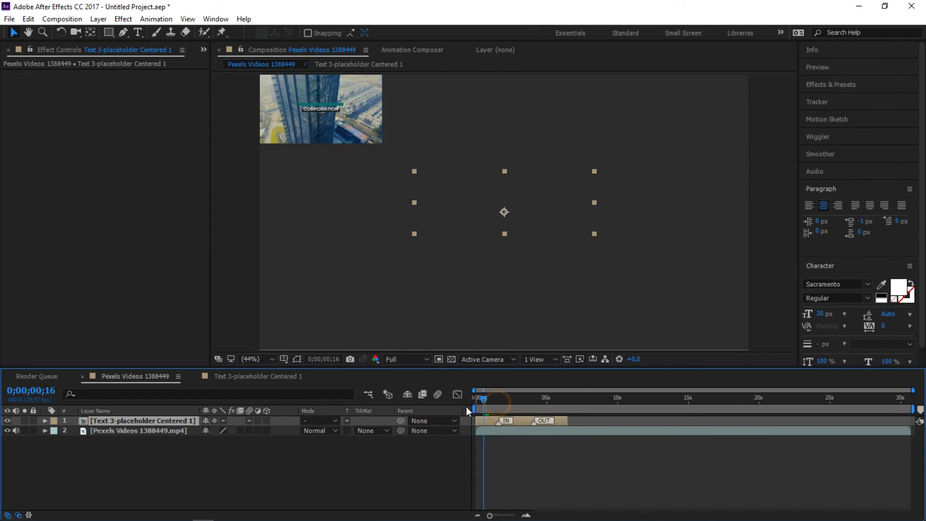
pyautogui.press('Home')
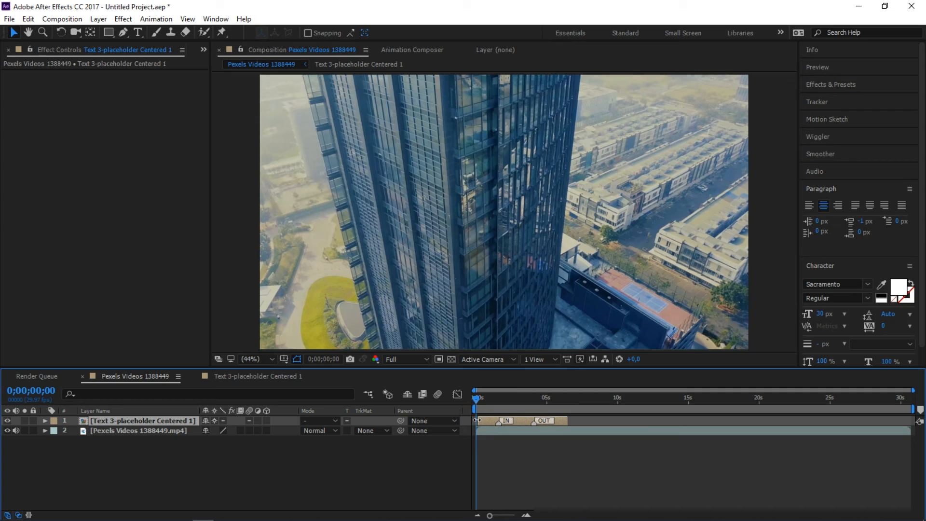
# Fine-tune the title layer's OUT marker to about 4 seconds and its end to about 6.7 seconds, and preview through 0;00;07;17.
pyautogui.click(476, 420)
pyautogui.moveTo(530, 423); pyautogui.dragTo(501, 424)
pyautogui.click(498, 424)
pyautogui.click(533, 424)
pyautogui.press('space')
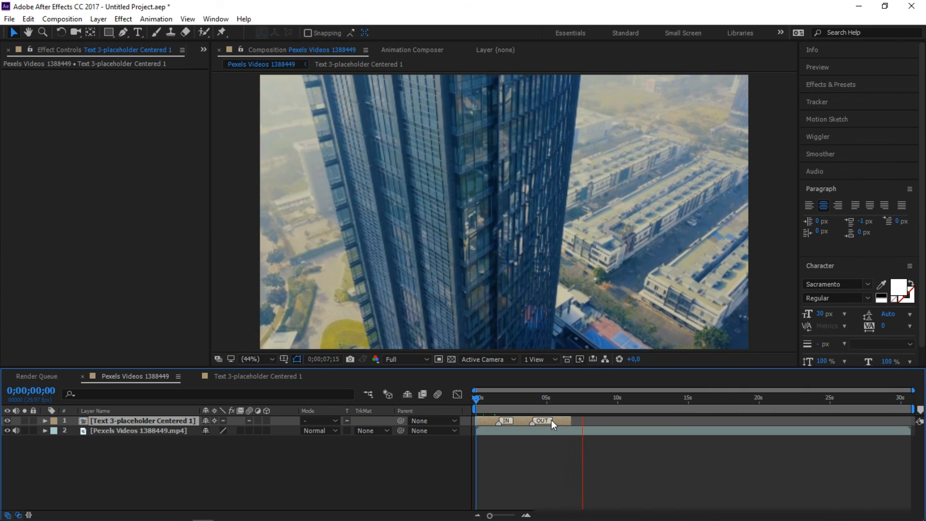
pyautogui.click(583, 403)
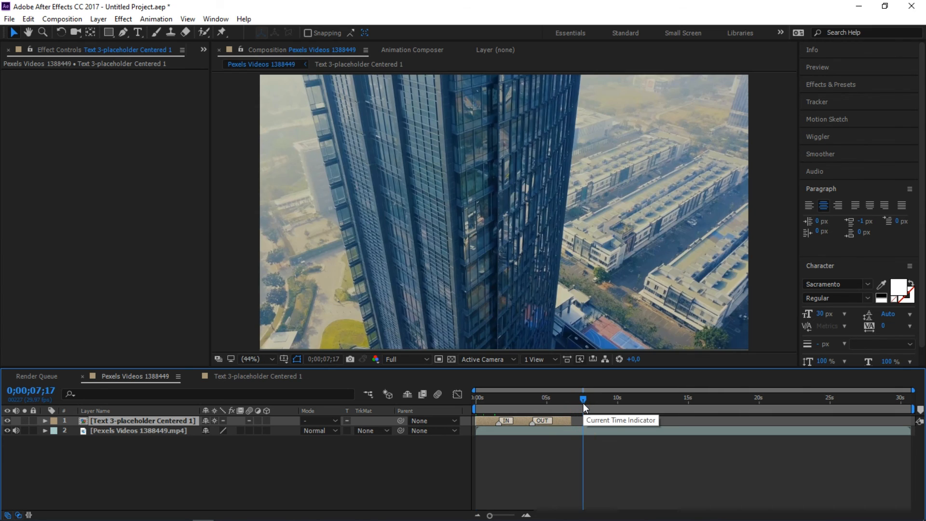